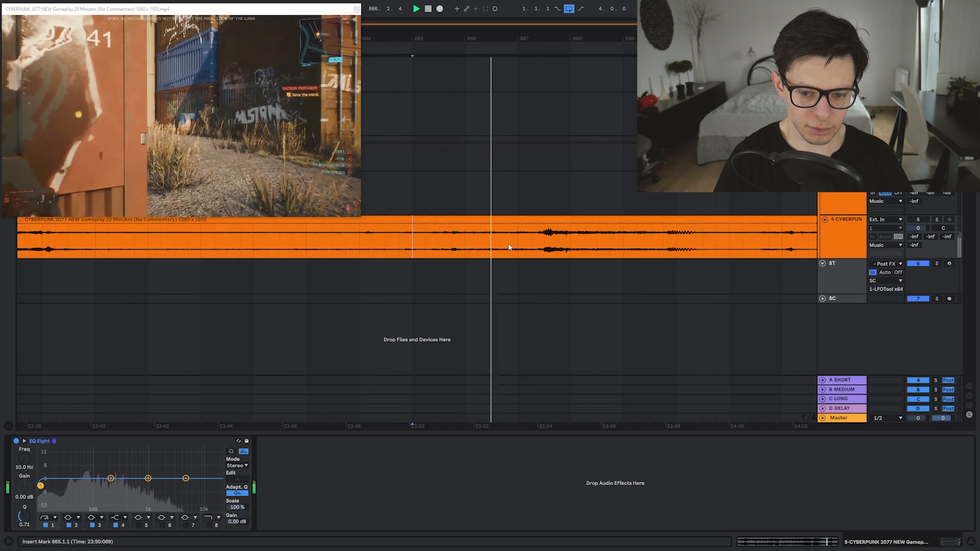
Play through the gameplay clip from several positions to hunt for the first gunshot
{"action": "left_click", "coordinate": [505, 245]}
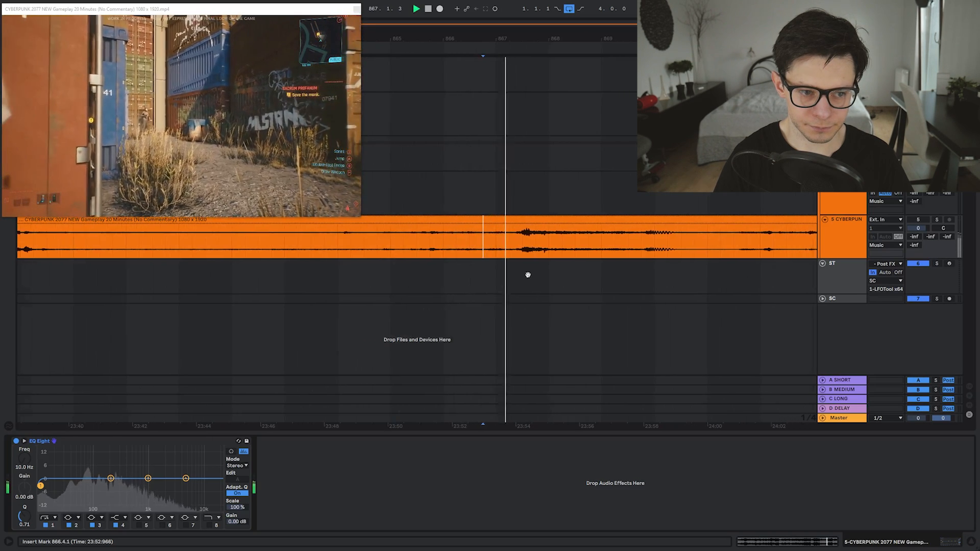
{"action": "left_click", "coordinate": [486, 247]}
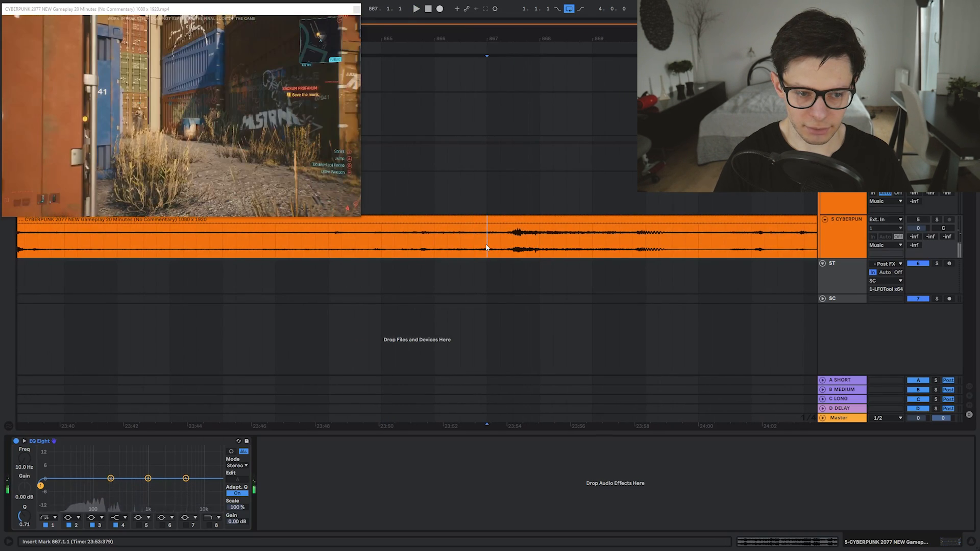
{"action": "key", "text": "space"}
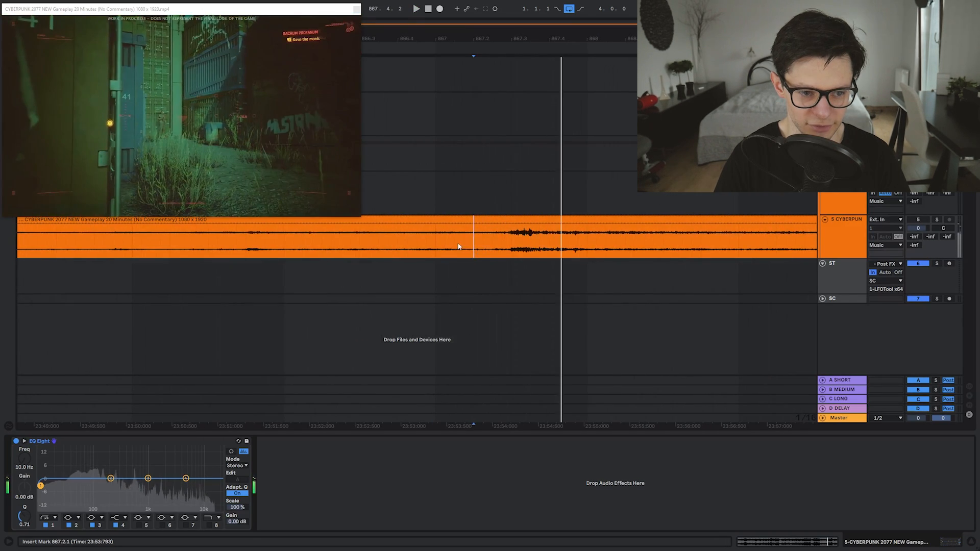
{"action": "key", "text": "space"}
{"action": "left_click", "coordinate": [390, 241]}
{"action": "key", "text": "space"}
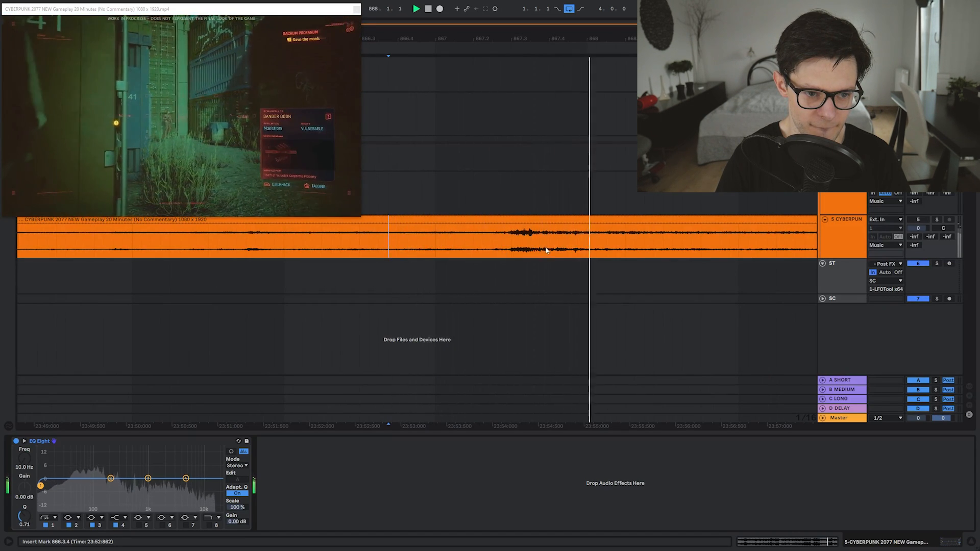
{"action": "scroll", "coordinate": [547, 249], "scroll_direction": "down", "scroll_amount": 5}
{"action": "left_click_drag", "start_coordinate": [584, 241], "coordinate": [538, 243]}
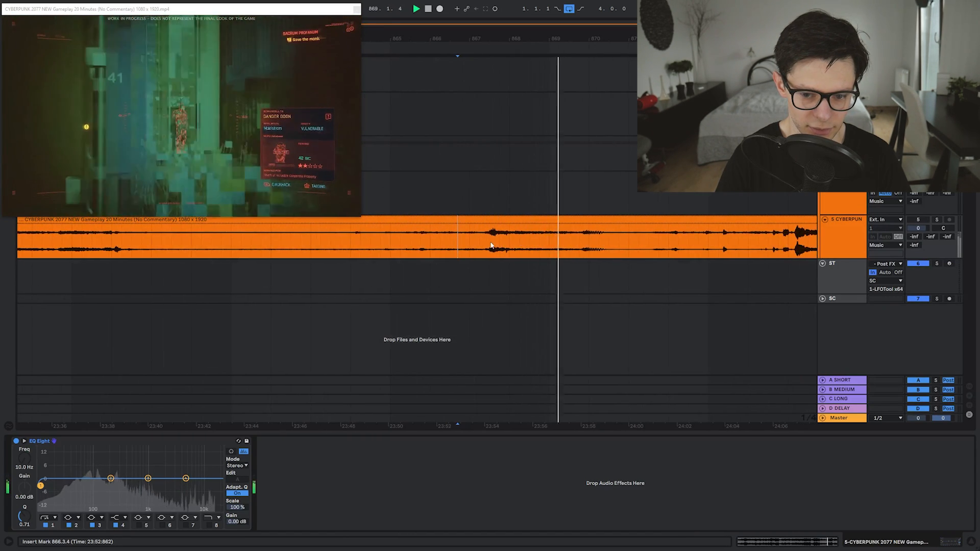
Narrow in on the gunshot around bars 866–867 and set the insert marker at 875.1.1
{"action": "left_click", "coordinate": [450, 244]}
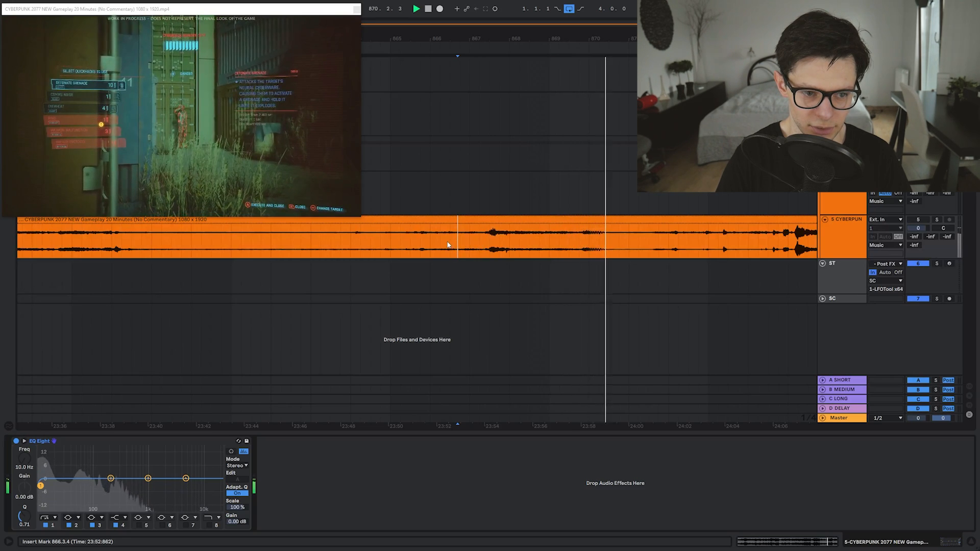
{"action": "key", "text": "space"}
{"action": "left_click", "coordinate": [443, 245]}
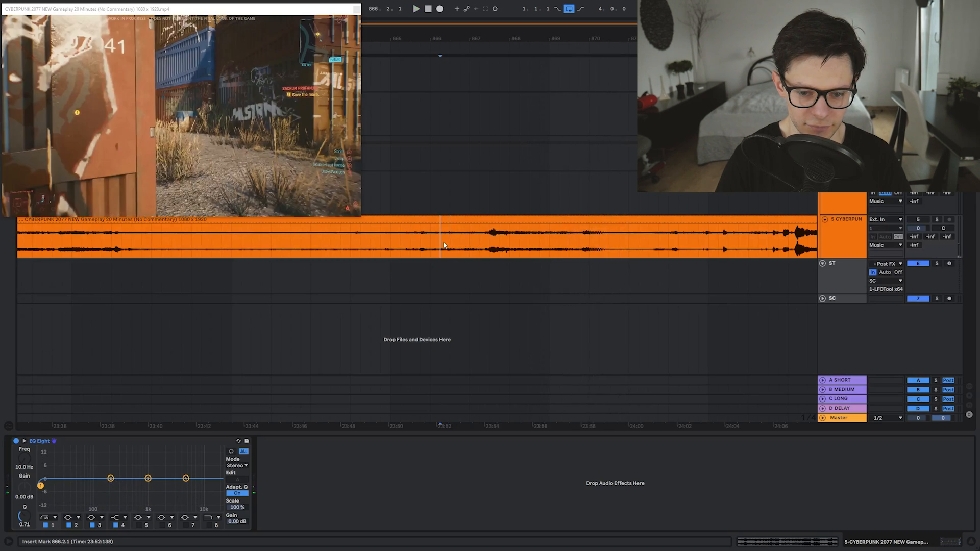
{"action": "left_click_drag", "start_coordinate": [481, 235], "coordinate": [488, 239]}
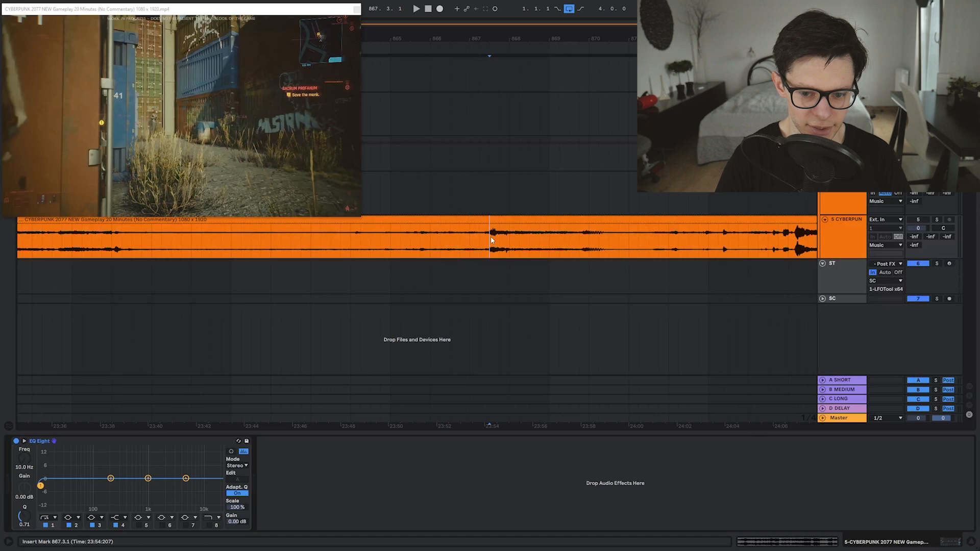
{"action": "left_click", "coordinate": [480, 238]}
{"action": "scroll", "coordinate": [504, 247], "scroll_direction": "up", "scroll_amount": 3}
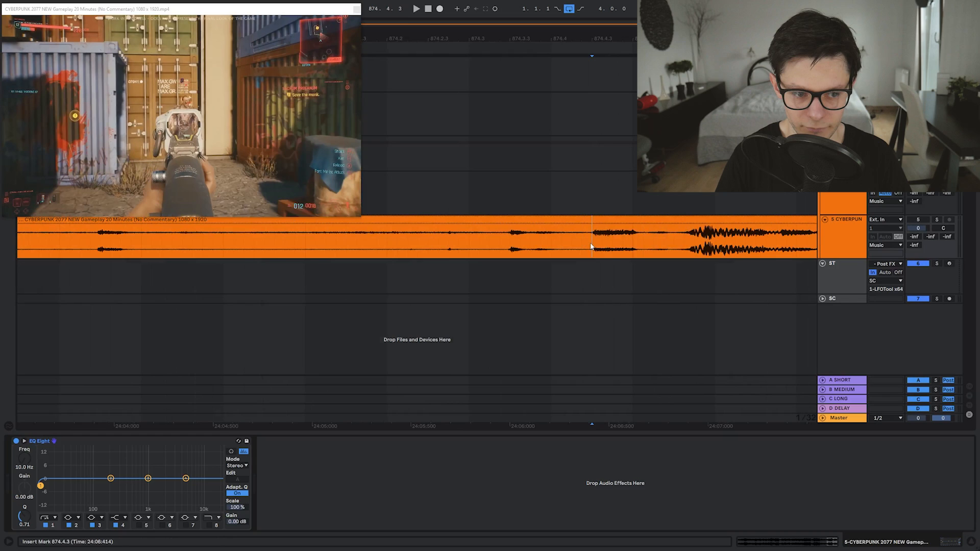
{"action": "left_click_drag", "start_coordinate": [594, 244], "coordinate": [648, 240]}
{"action": "left_click", "coordinate": [644, 244]}
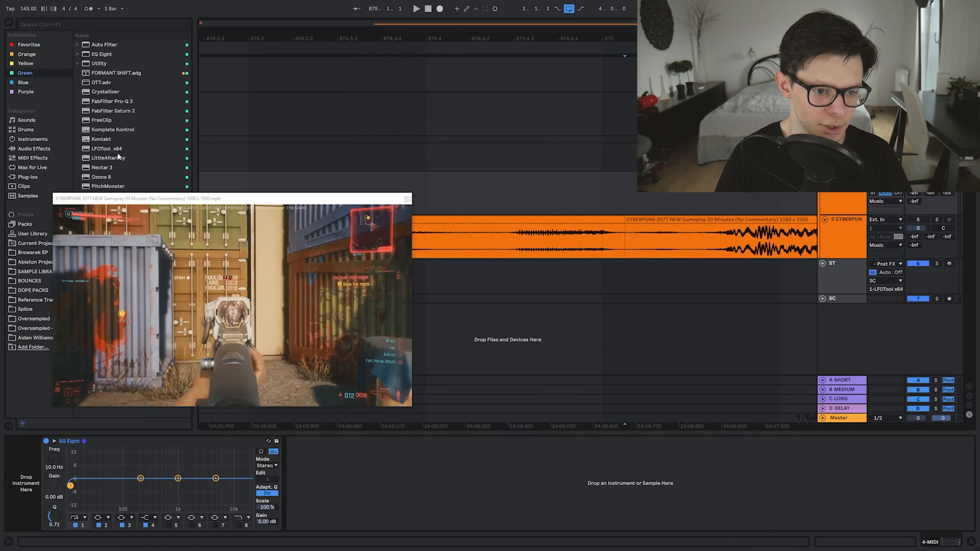
Reposition the video preview and record a Serum note on the MIDI track at the gunshot
{"action": "left_click_drag", "start_coordinate": [120, 198], "coordinate": [115, 247]}
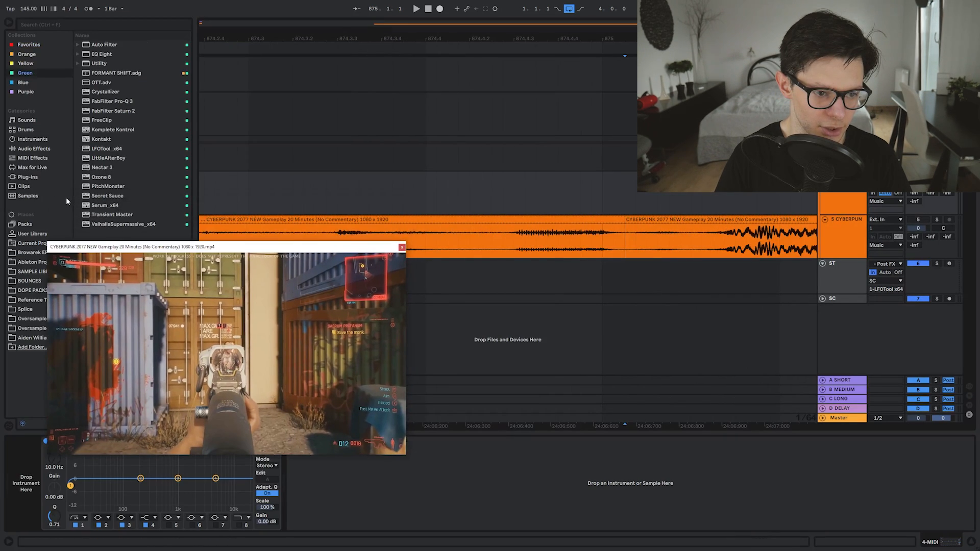
{"action": "left_click", "coordinate": [19, 90]}
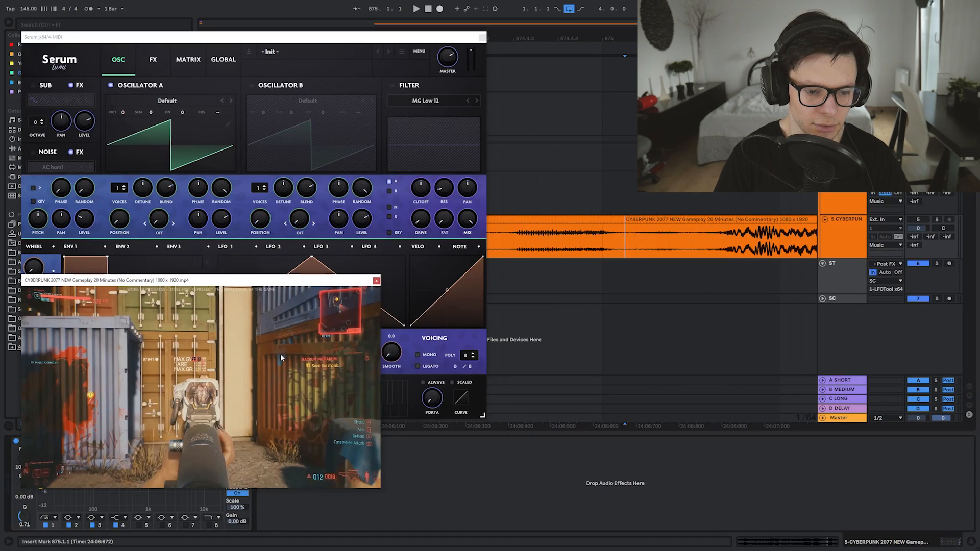
{"action": "left_click_drag", "start_coordinate": [139, 282], "coordinate": [722, 329]}
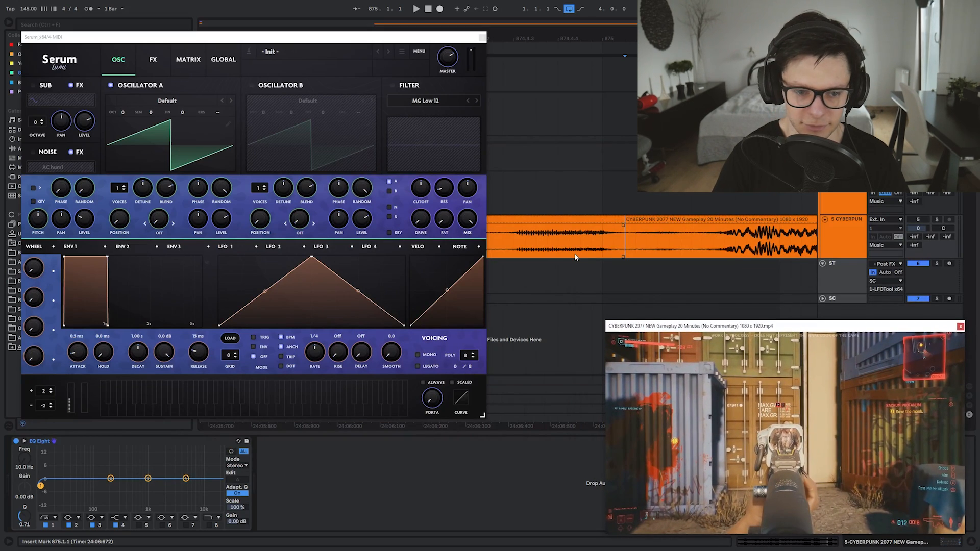
{"action": "left_click", "coordinate": [639, 194]}
{"action": "key", "text": "F9"}
{"action": "key", "text": "a"}
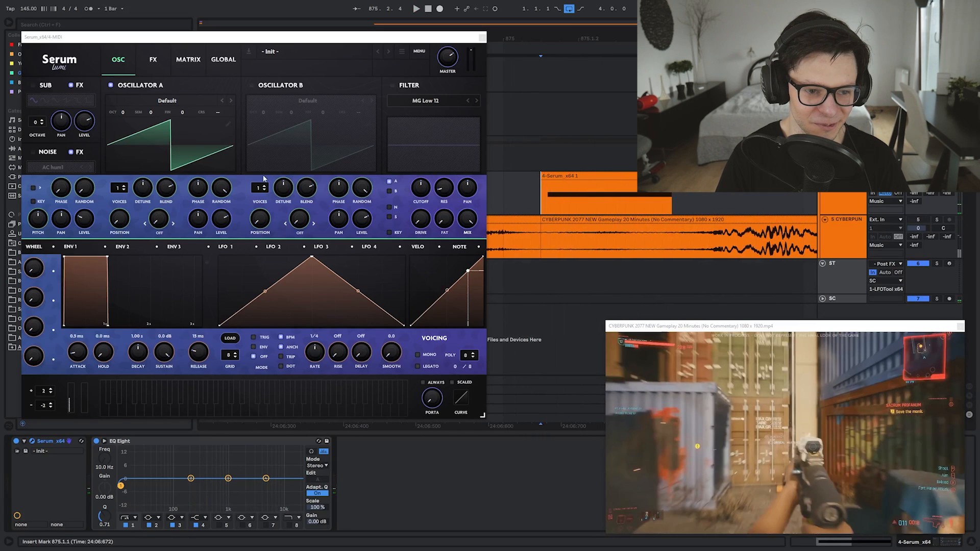
Switch Serum to its default dark skin and bend LFO 1 into a steep exponential decay
{"action": "left_click", "coordinate": [57, 61]}
{"action": "left_click", "coordinate": [57, 74]}
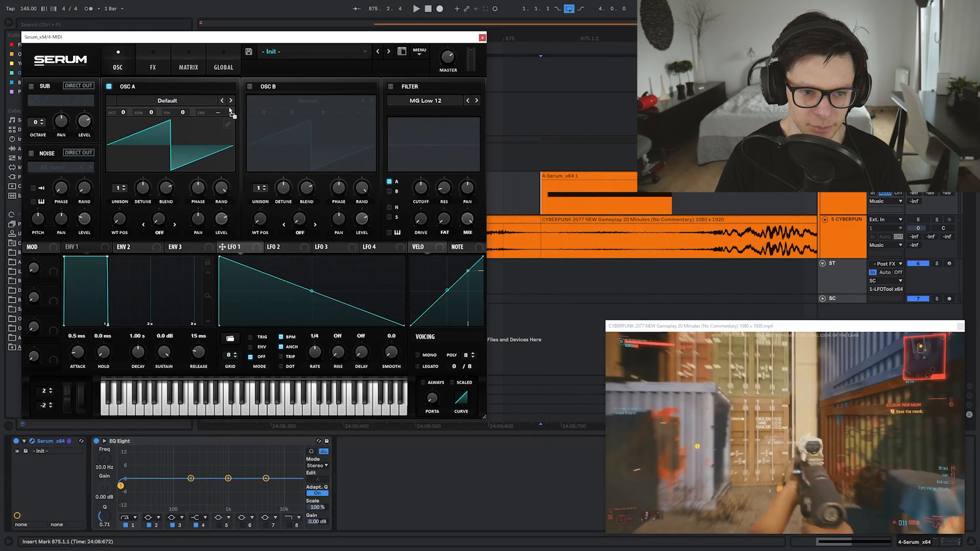
{"action": "left_click_drag", "start_coordinate": [312, 291], "coordinate": [305, 309]}
{"action": "key", "text": "space"}
{"action": "key", "text": "space"}
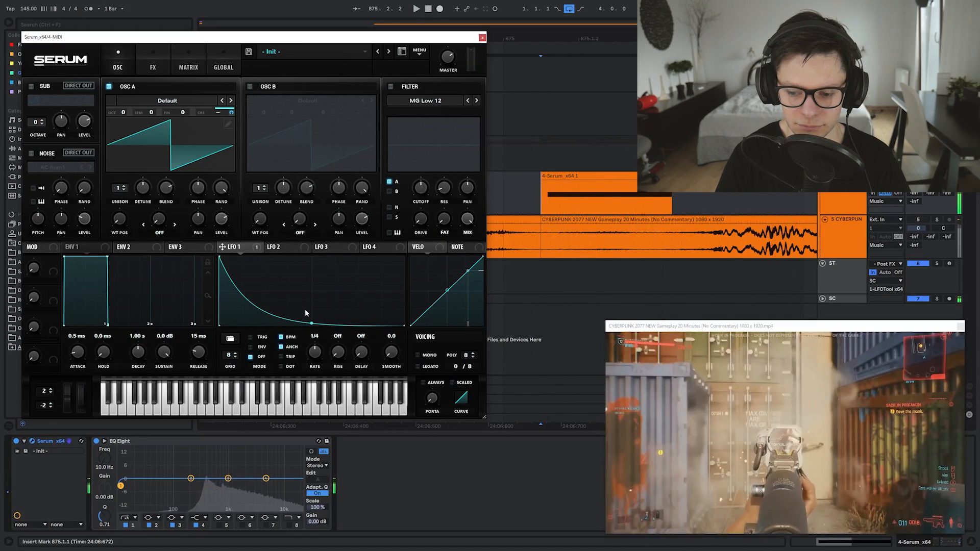
{"action": "key", "text": "space"}
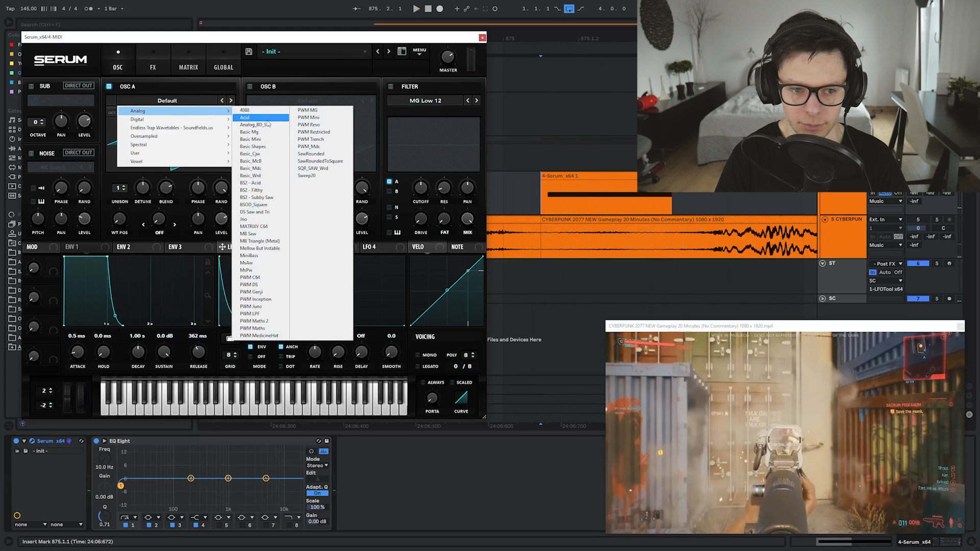
Load Analog_BD_Sin into oscillator A at -3 octaves and play the hit against the video
{"action": "left_click", "coordinate": [259, 126]}
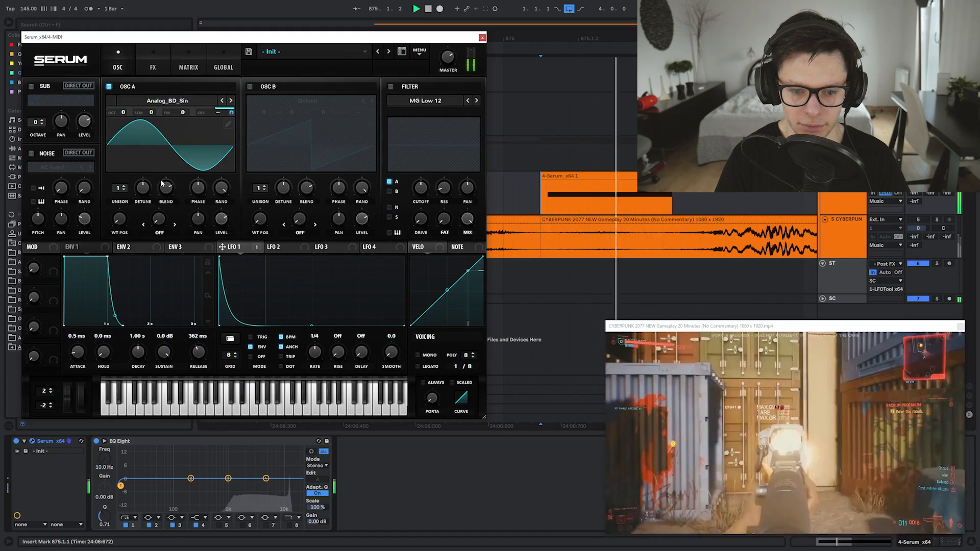
{"action": "left_click_drag", "start_coordinate": [123, 112], "coordinate": [122, 166]}
{"action": "key", "text": "space"}
{"action": "key", "text": "space"}
{"action": "key", "text": "space"}
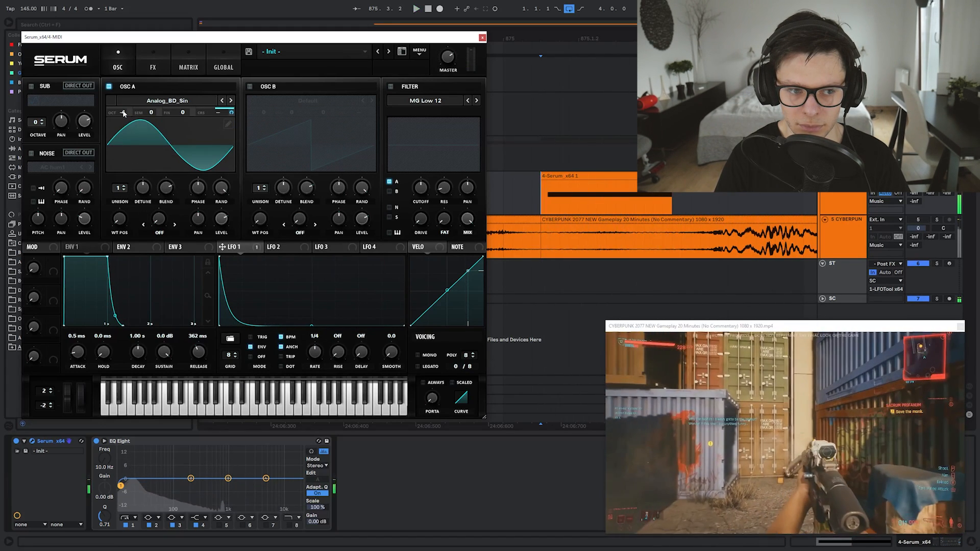
{"action": "left_click_drag", "start_coordinate": [123, 114], "coordinate": [123, 136]}
{"action": "key", "text": "space"}
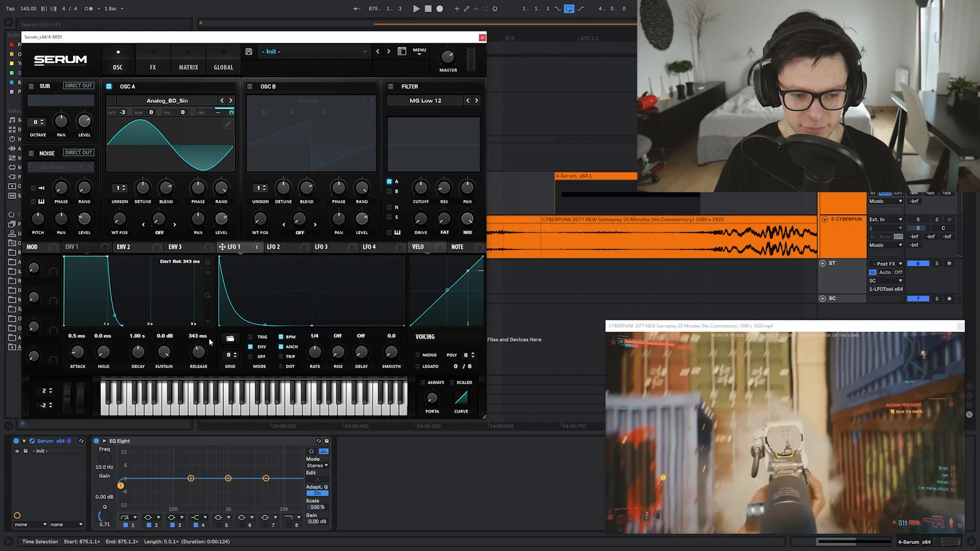
{"action": "left_click", "coordinate": [551, 204]}
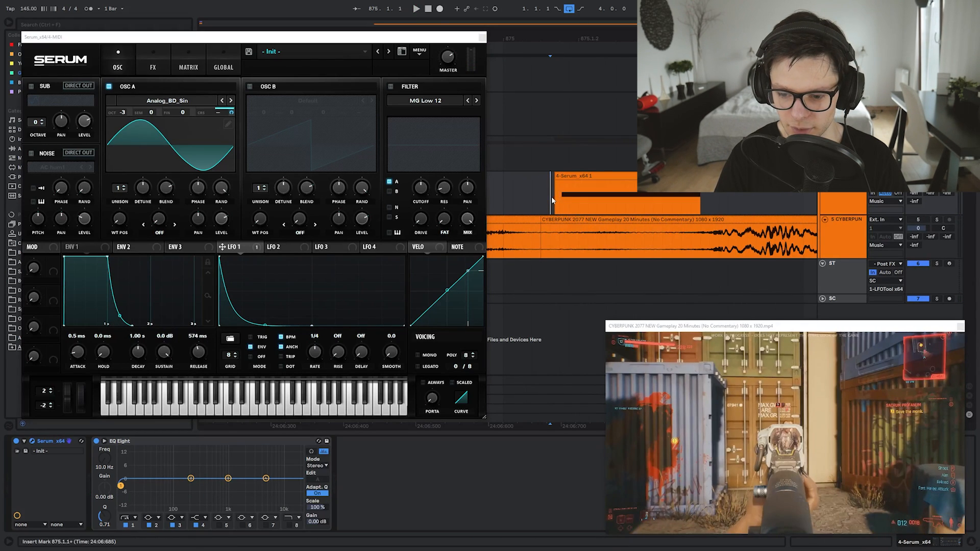
{"action": "key", "text": "space"}
{"action": "key", "text": "space"}
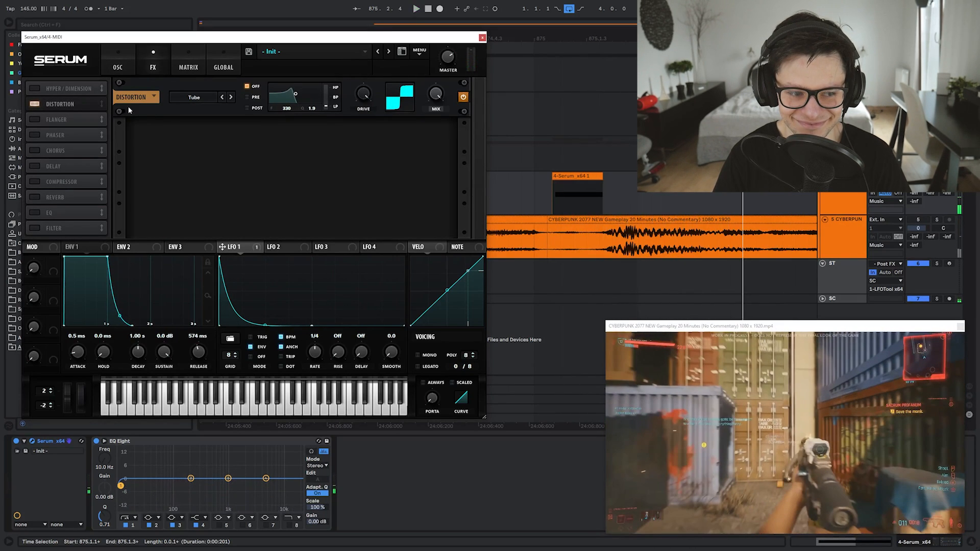
Enable Serum's filter effect and raise its resonance and drive
{"action": "left_click", "coordinate": [35, 229]}
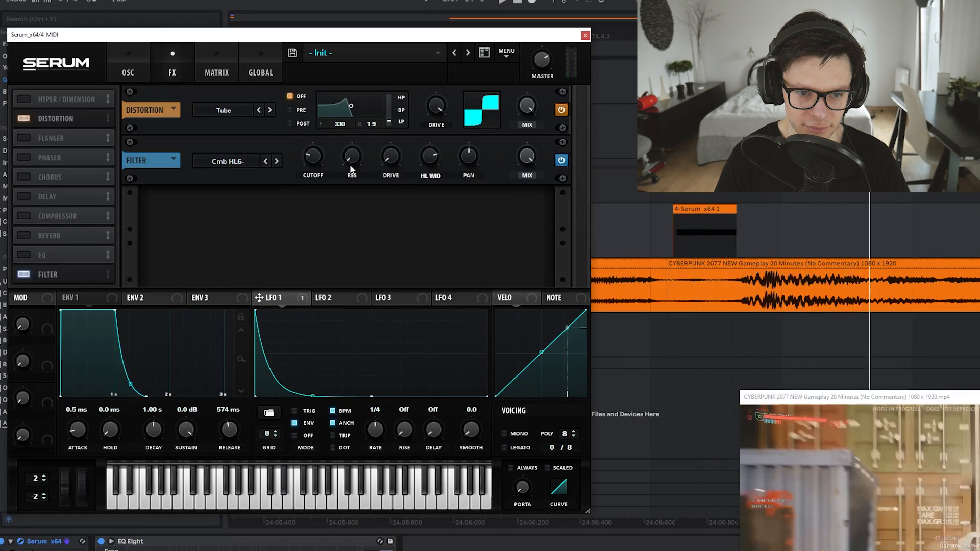
{"action": "left_click_drag", "start_coordinate": [351, 169], "coordinate": [365, 88]}
{"action": "key", "text": "space"}
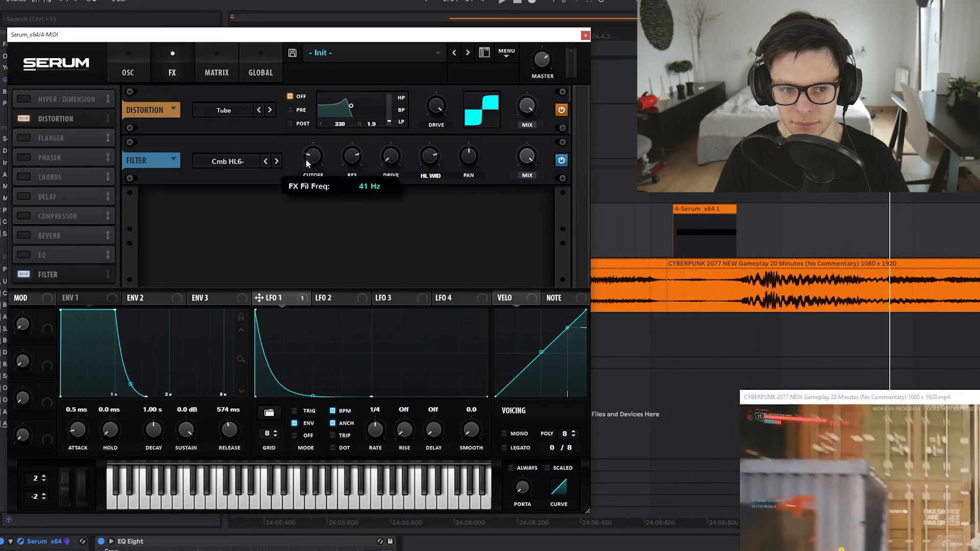
{"action": "left_click_drag", "start_coordinate": [391, 156], "coordinate": [391, 136]}
{"action": "key", "text": "space"}
{"action": "key", "text": "space"}
{"action": "key", "text": "space"}
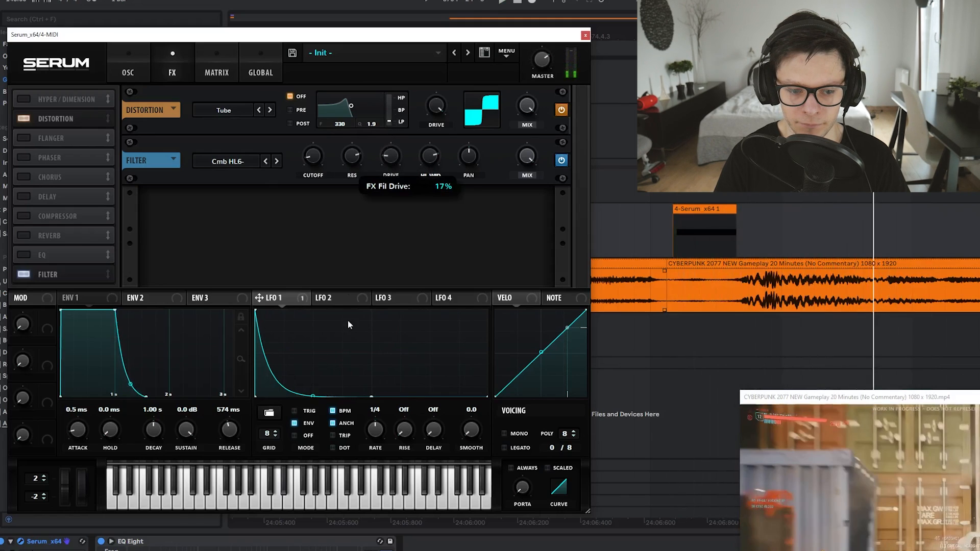
{"action": "key", "text": "space"}
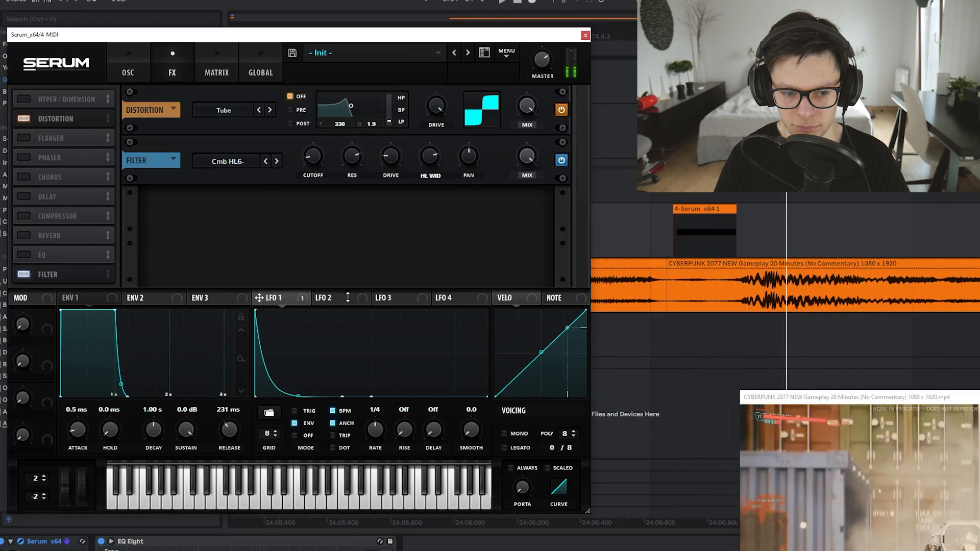
Assign LFO 2 to the filter mix and reshape it to drop sharply to zero
{"action": "left_click", "coordinate": [348, 298]}
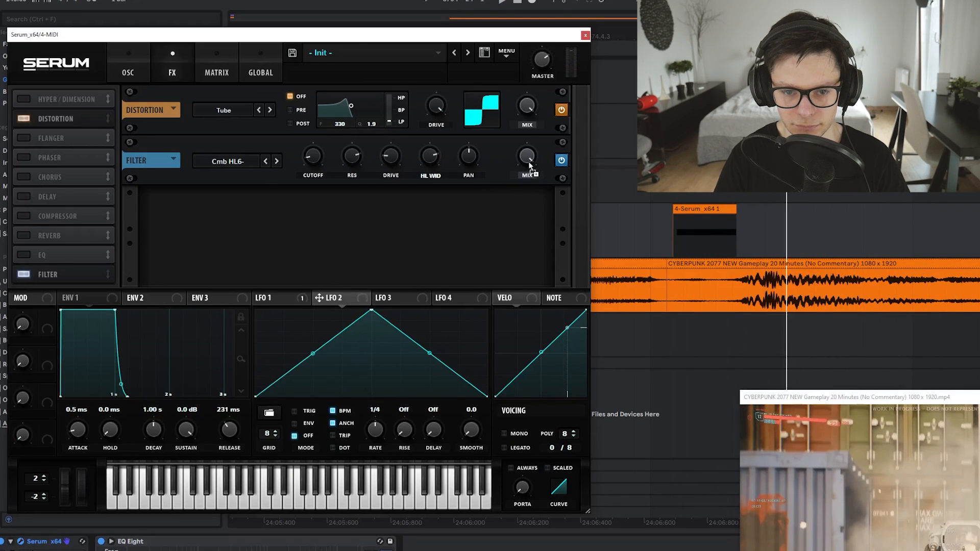
{"action": "left_click_drag", "start_coordinate": [529, 166], "coordinate": [530, 157]}
{"action": "left_click_drag", "start_coordinate": [530, 157], "coordinate": [517, 108]}
{"action": "left_click_drag", "start_coordinate": [313, 353], "coordinate": [74, 239]}
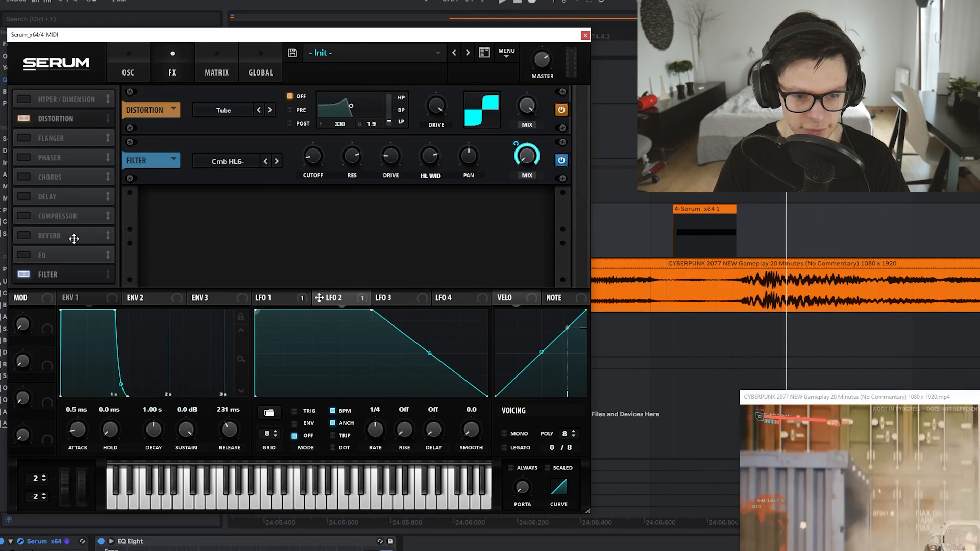
{"action": "left_click_drag", "start_coordinate": [430, 353], "coordinate": [376, 429]}
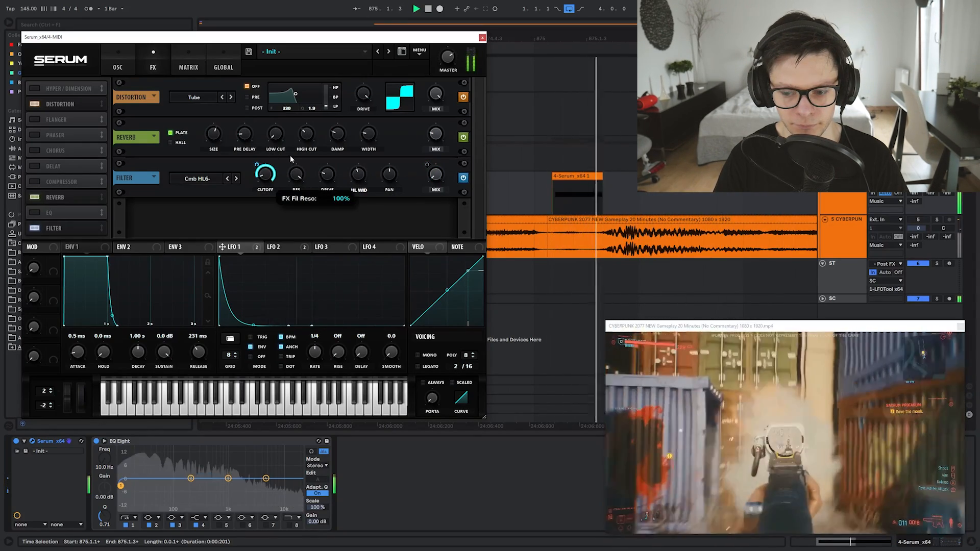
{"action": "key", "text": "space"}
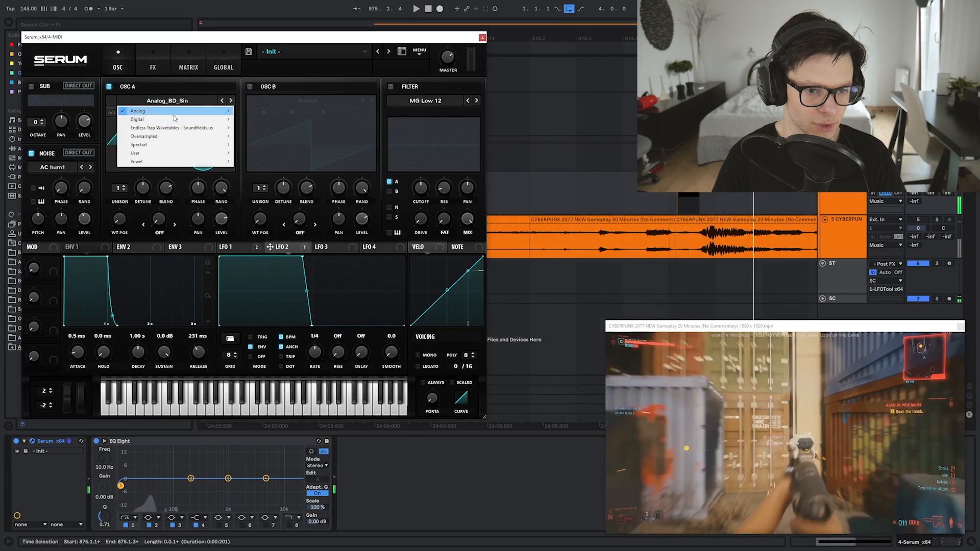
Load Basic_Wrd into oscillator A, lower the distortion drive, and close Serum
{"action": "mouse_move", "coordinate": [221, 117]}
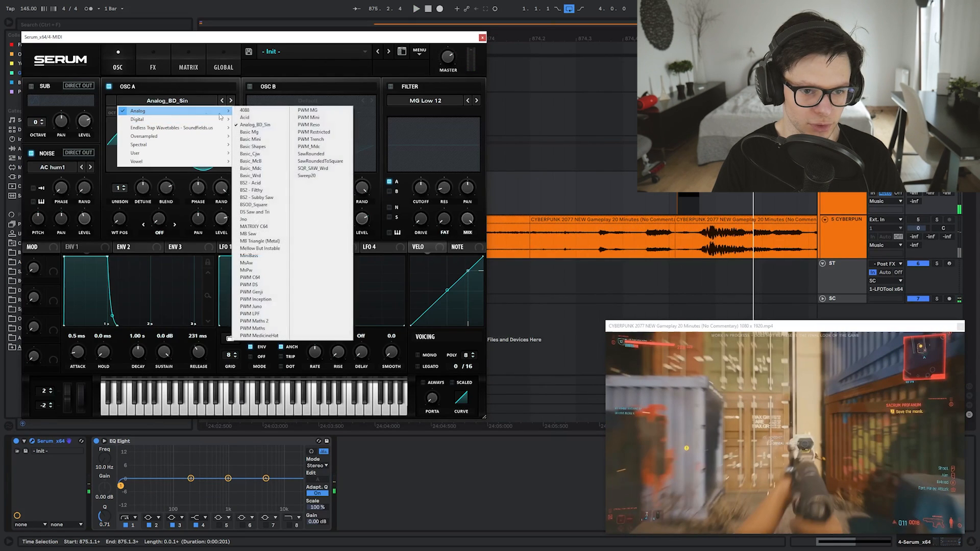
{"action": "left_click", "coordinate": [255, 156]}
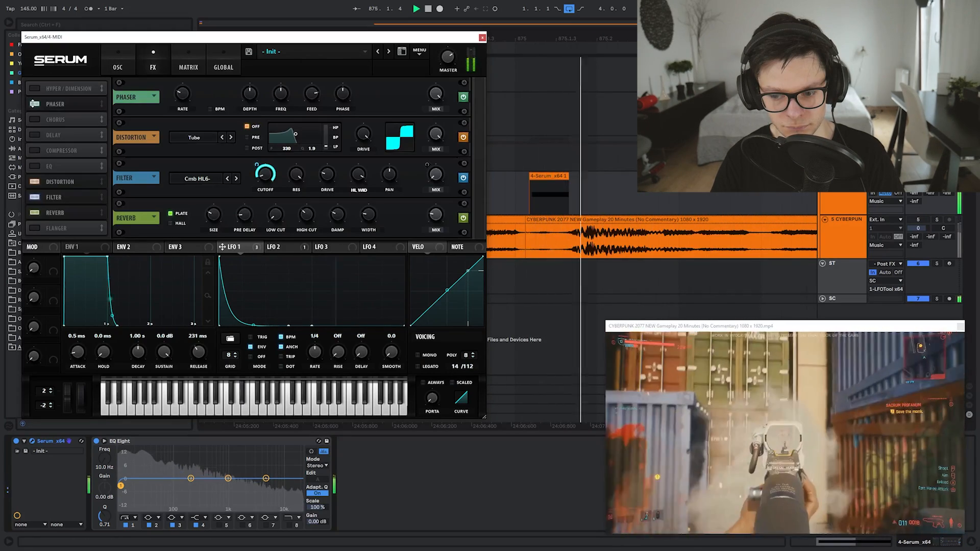
{"action": "key", "text": "space"}
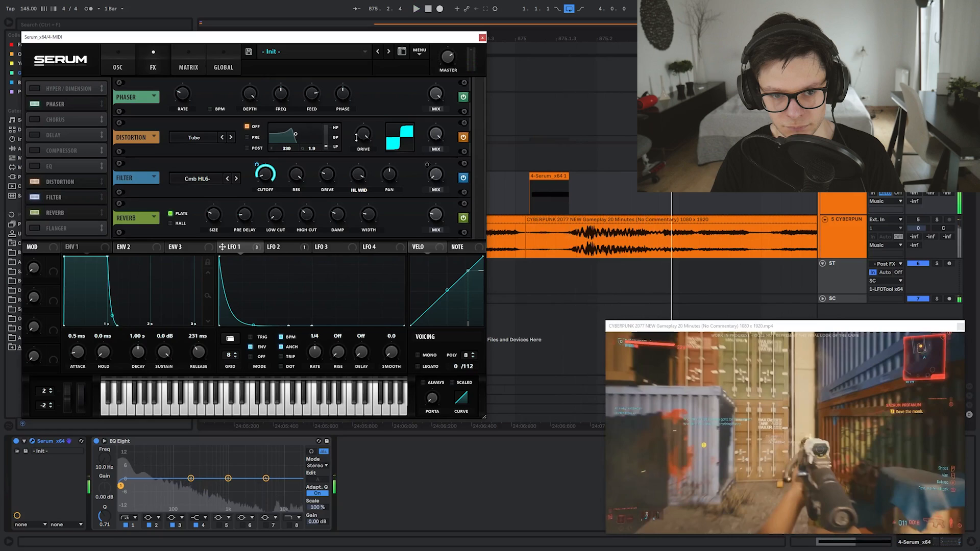
{"action": "left_click_drag", "start_coordinate": [364, 140], "coordinate": [364, 166]}
{"action": "key", "text": "space"}
{"action": "key", "text": "space"}
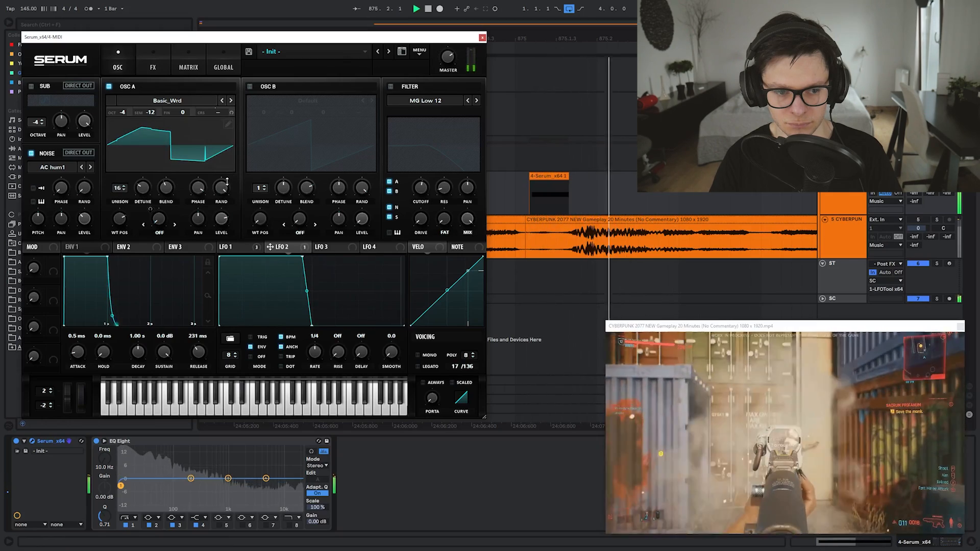
{"action": "key", "text": "space"}
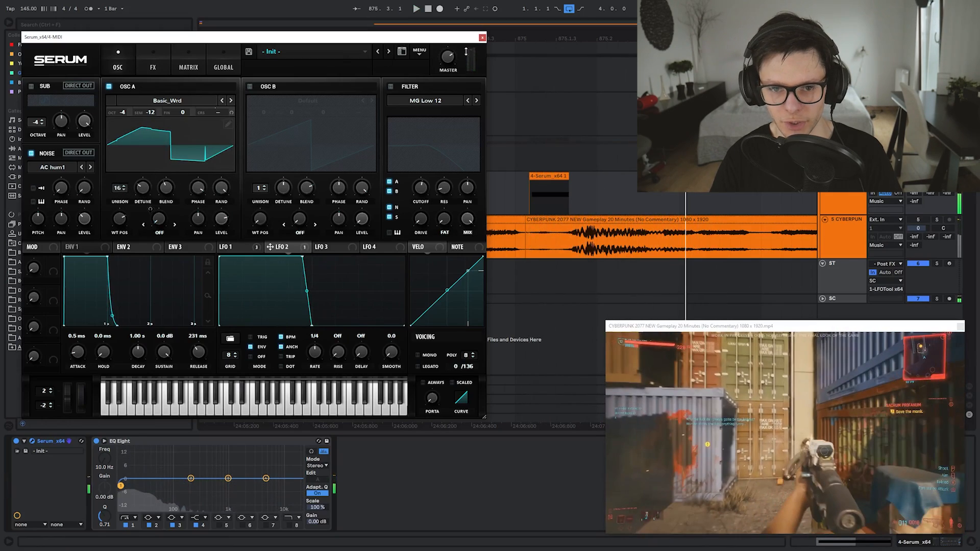
{"action": "left_click", "coordinate": [482, 38]}
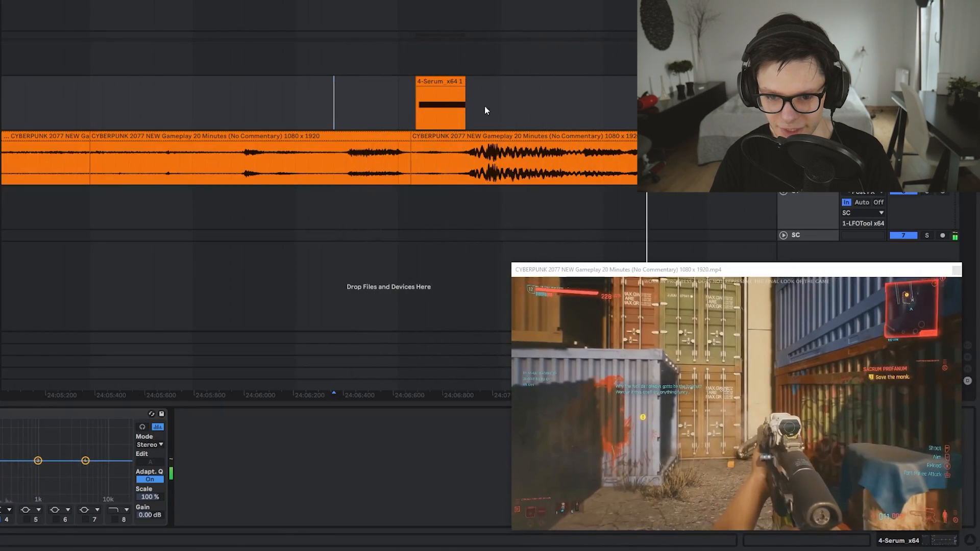
Duplicate the Serum clip with Ctrl+D further along the timeline, then zoom out the arrangement
{"action": "scroll", "coordinate": [518, 189], "scroll_direction": "down", "scroll_amount": 5}
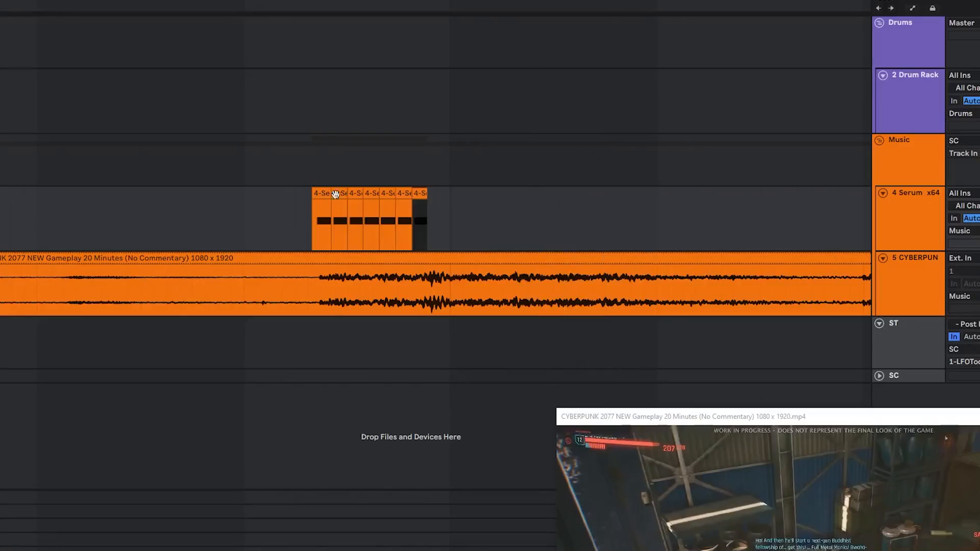
{"action": "key", "text": "ctrl+d"}
{"action": "key", "text": "ctrl+d"}
{"action": "key", "text": "ctrl+d"}
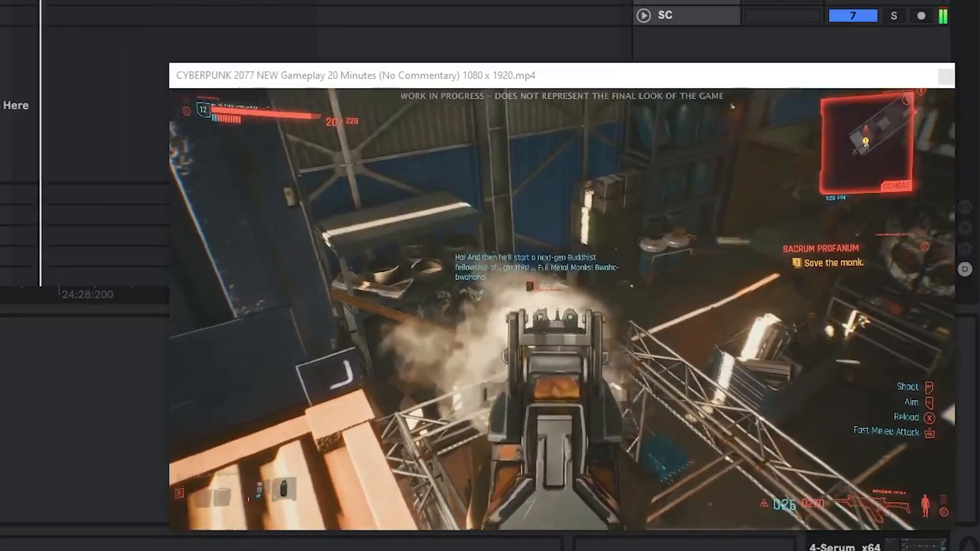
{"action": "key", "text": "space"}
{"action": "scroll", "coordinate": [391, 184], "scroll_direction": "down", "scroll_amount": 3}
{"action": "scroll", "coordinate": [387, 186], "scroll_direction": "left", "scroll_amount": 4}
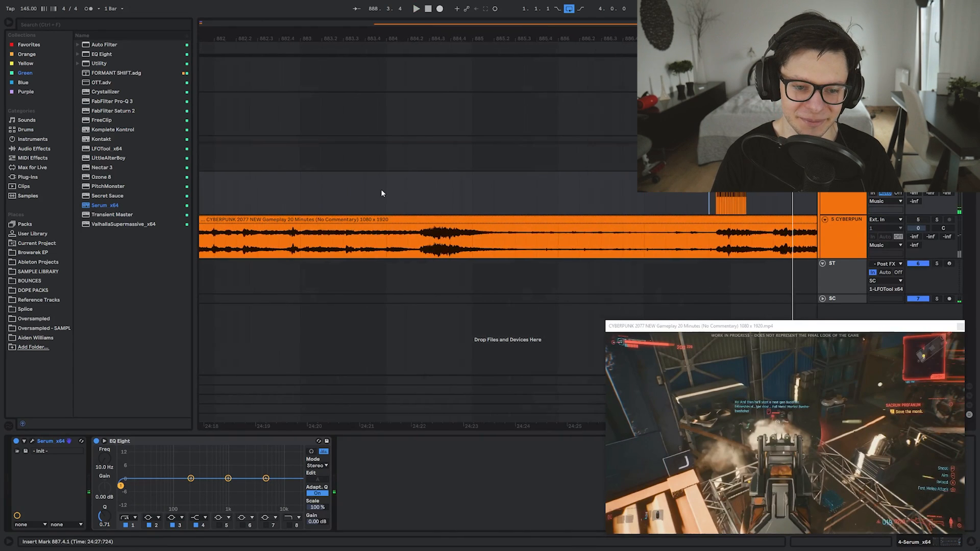
{"action": "scroll", "coordinate": [380, 189], "scroll_direction": "down", "scroll_amount": 3}
{"action": "scroll", "coordinate": [338, 190], "scroll_direction": "down", "scroll_amount": 2}
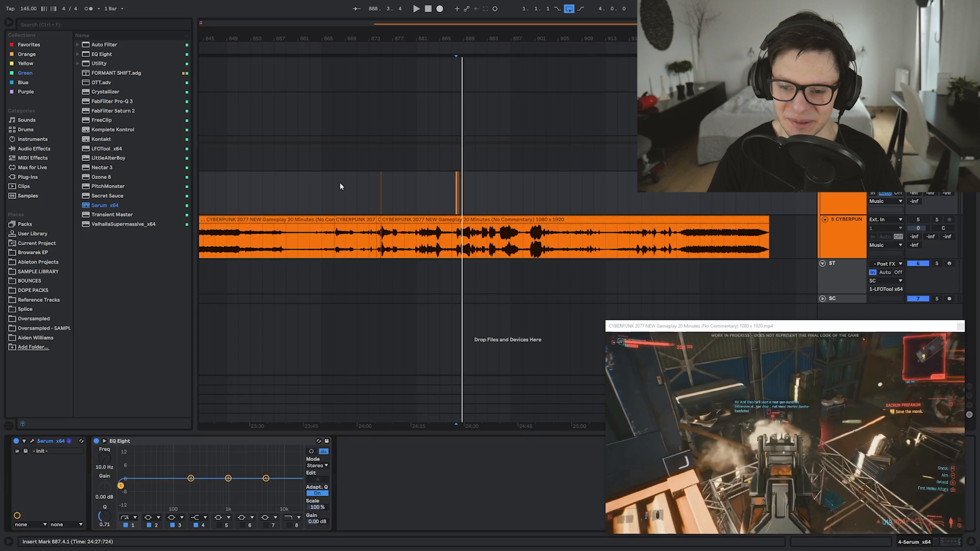
Load the Dist C2 wavetable into oscillator A and add a point to the LFO 1 curve
{"action": "left_click", "coordinate": [566, 197]}
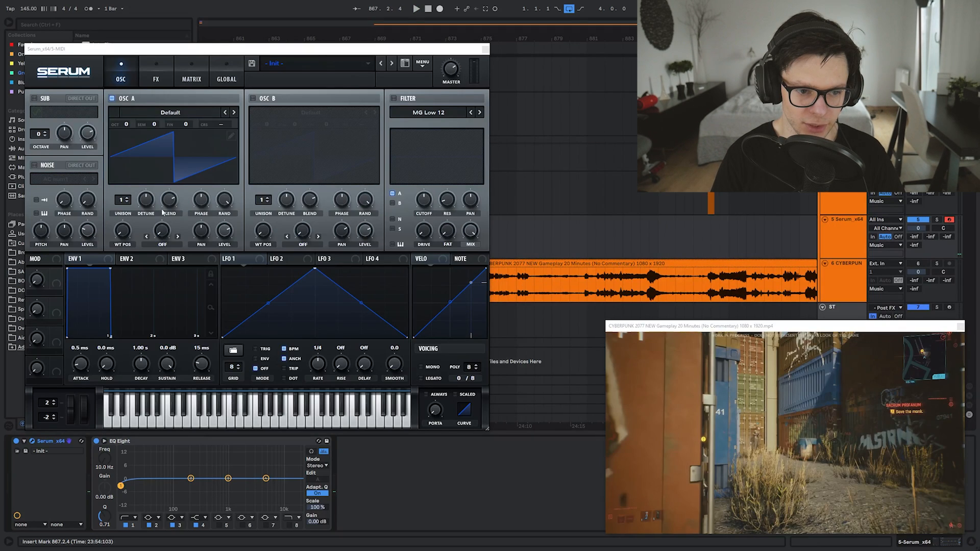
{"action": "left_click", "coordinate": [138, 114]}
{"action": "left_click", "coordinate": [234, 113]}
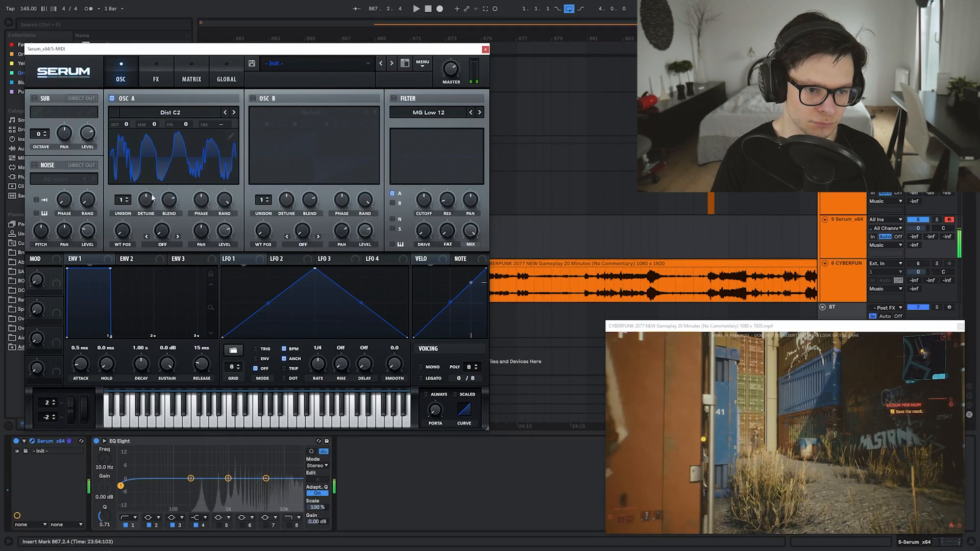
{"action": "key", "text": "z"}
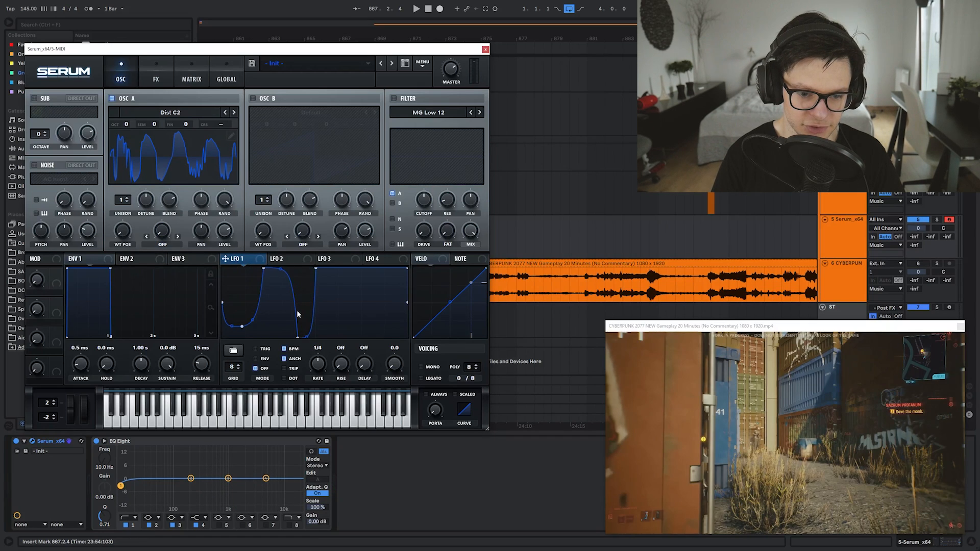
{"action": "double_click", "coordinate": [342, 307]}
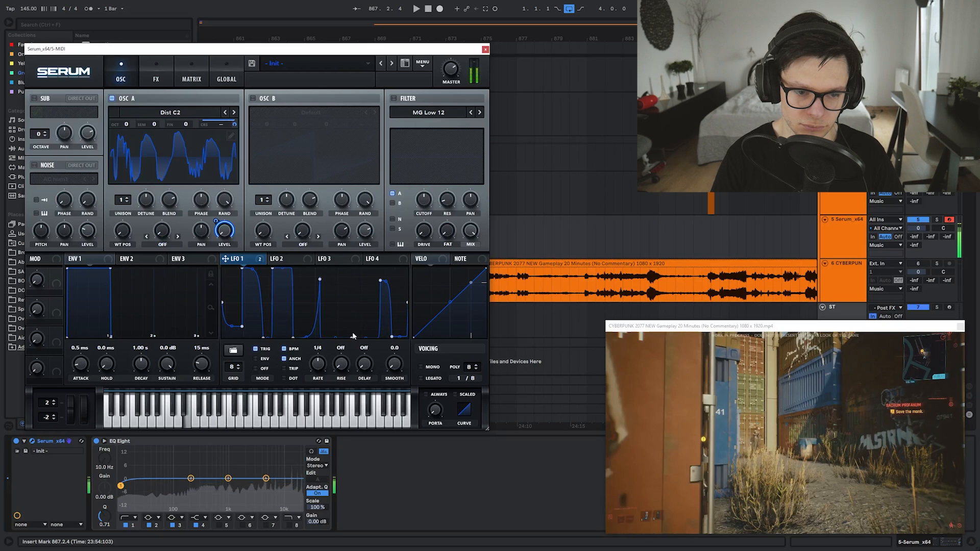
Apply PWM warp to oscillator A and enable Distortion at about 81% drive plus Reverb
{"action": "left_click_drag", "start_coordinate": [156, 236], "coordinate": [156, 207]}
{"action": "left_click", "coordinate": [156, 72]}
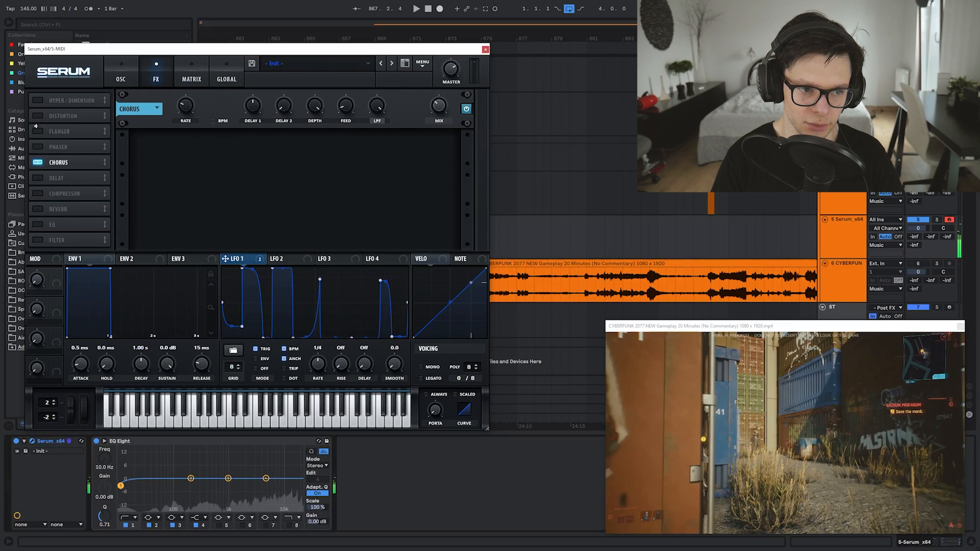
{"action": "left_click", "coordinate": [37, 116]}
{"action": "left_click_drag", "start_coordinate": [373, 98], "coordinate": [371, 73]}
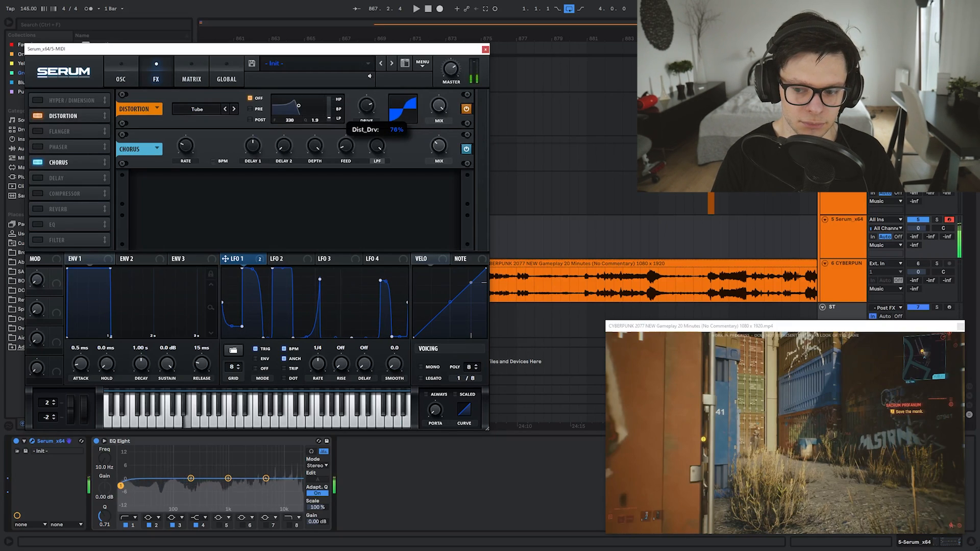
{"action": "left_click", "coordinate": [38, 209]}
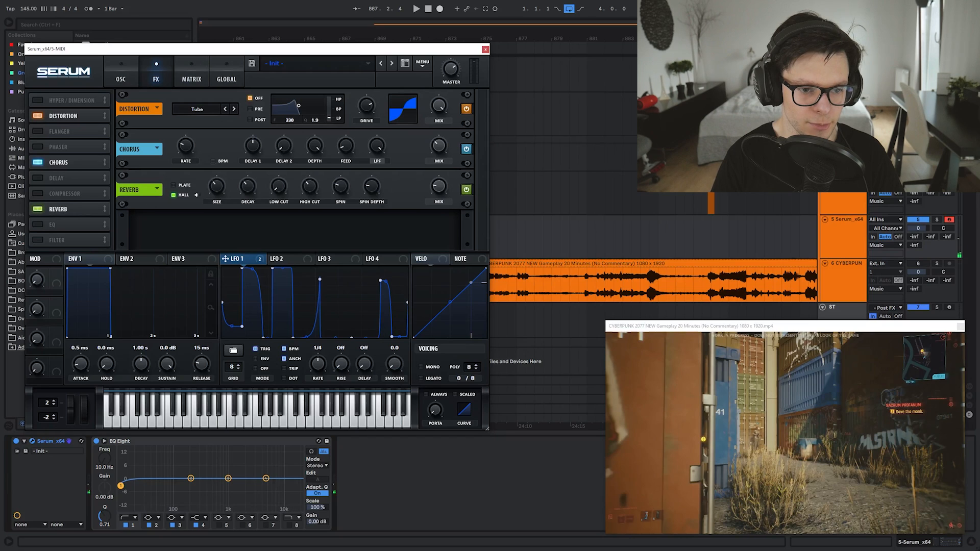
Close Serum and audition the Serum track from a new insert point
{"action": "left_click", "coordinate": [486, 50]}
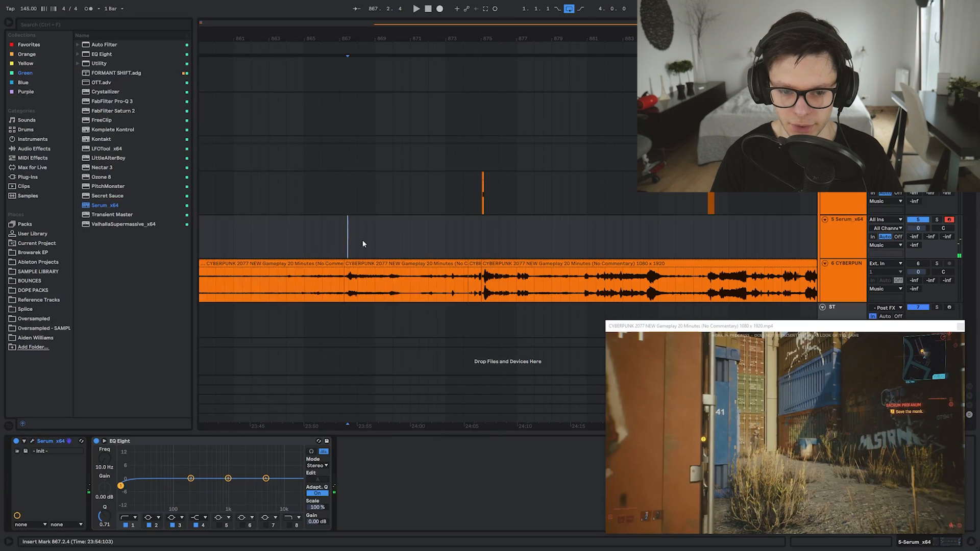
{"action": "scroll", "coordinate": [343, 238], "scroll_direction": "up", "scroll_amount": 5}
{"action": "left_click", "coordinate": [342, 238]}
{"action": "left_click", "coordinate": [578, 243]}
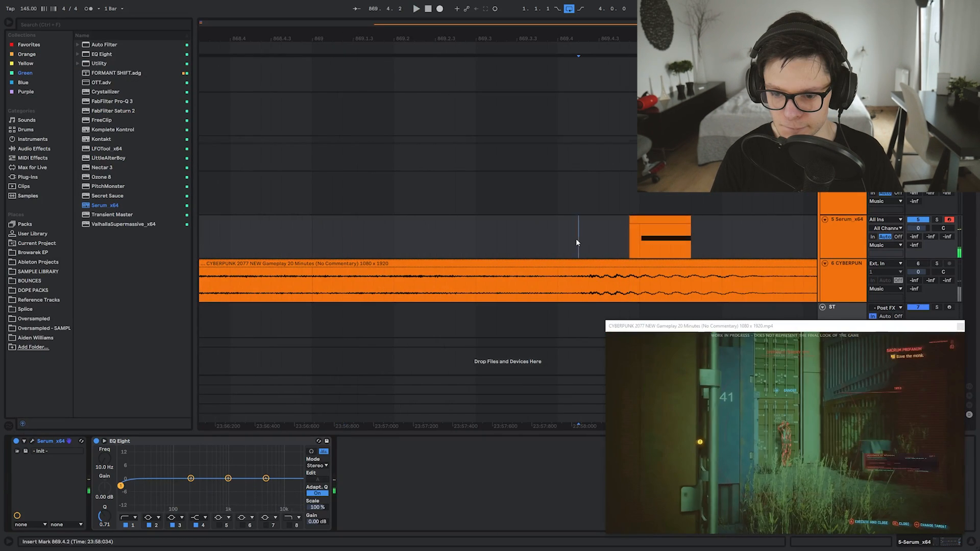
{"action": "key", "text": "space"}
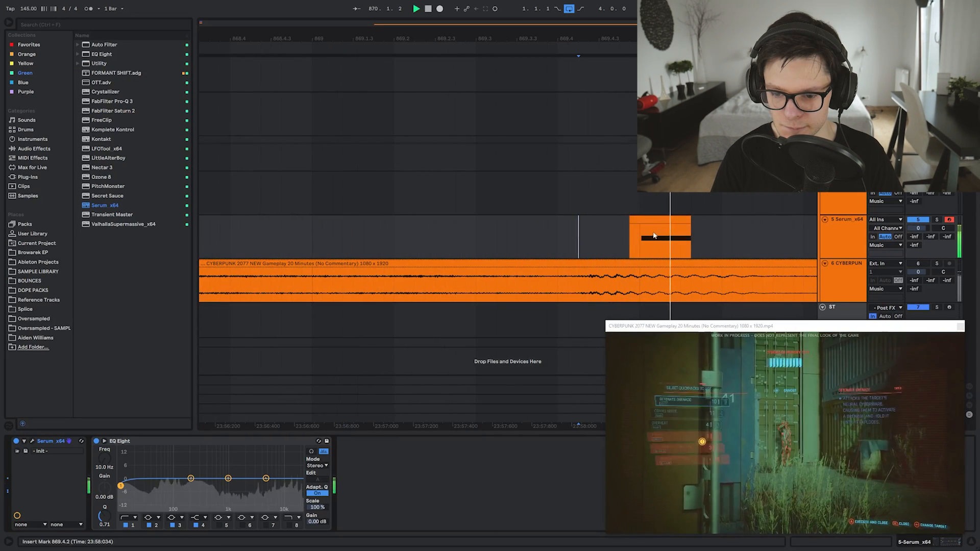
{"action": "key", "text": "space"}
Freeze the Serum MIDI clip to audio and slide the frozen clip earlier on its track
{"action": "left_click", "coordinate": [664, 220]}
{"action": "left_click_drag", "start_coordinate": [743, 236], "coordinate": [563, 236]}
{"action": "right_click", "coordinate": [517, 238]}
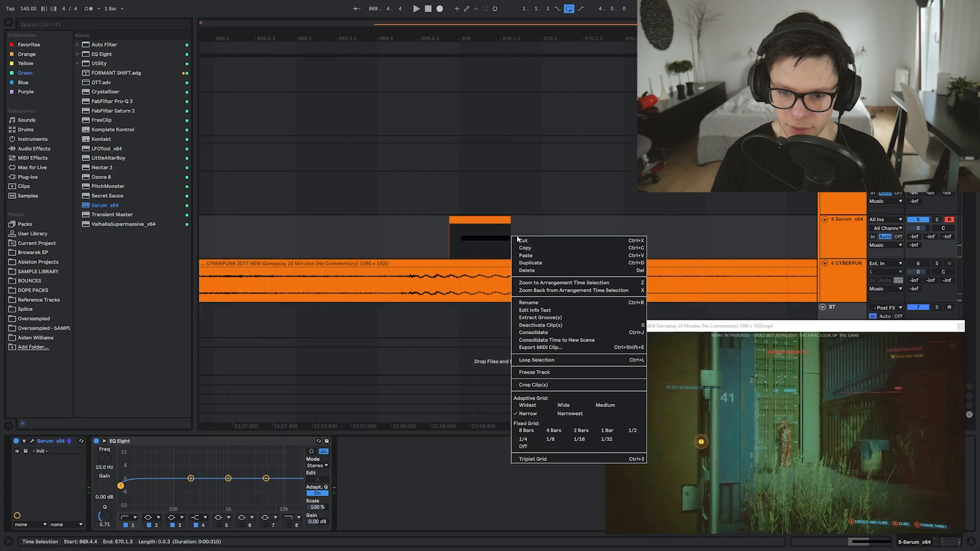
{"action": "left_click", "coordinate": [546, 373]}
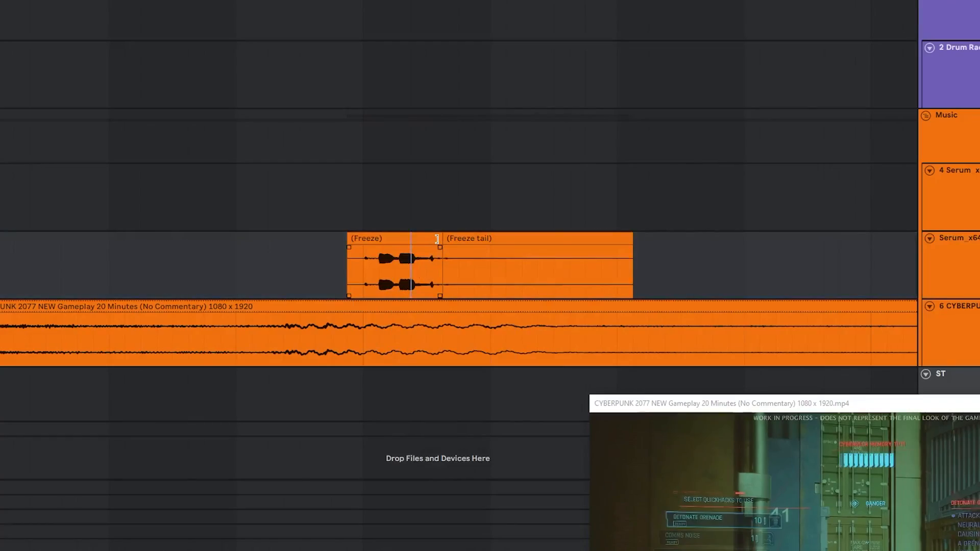
{"action": "left_click", "coordinate": [510, 241]}
{"action": "left_click_drag", "start_coordinate": [510, 241], "coordinate": [390, 243]}
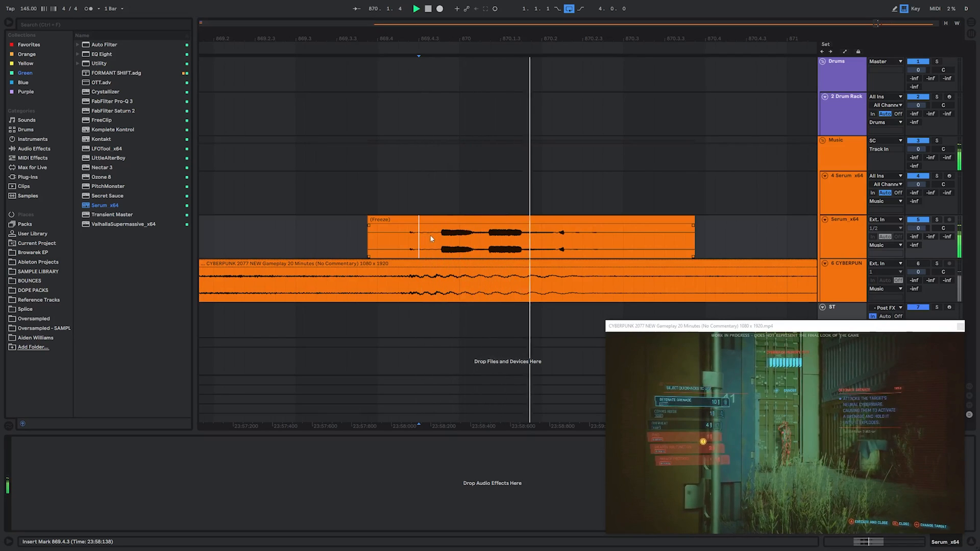
Transpose the frozen clip to 2 st with Texture warping, then hide clip detail
{"action": "double_click", "coordinate": [458, 220]}
{"action": "key", "text": "space"}
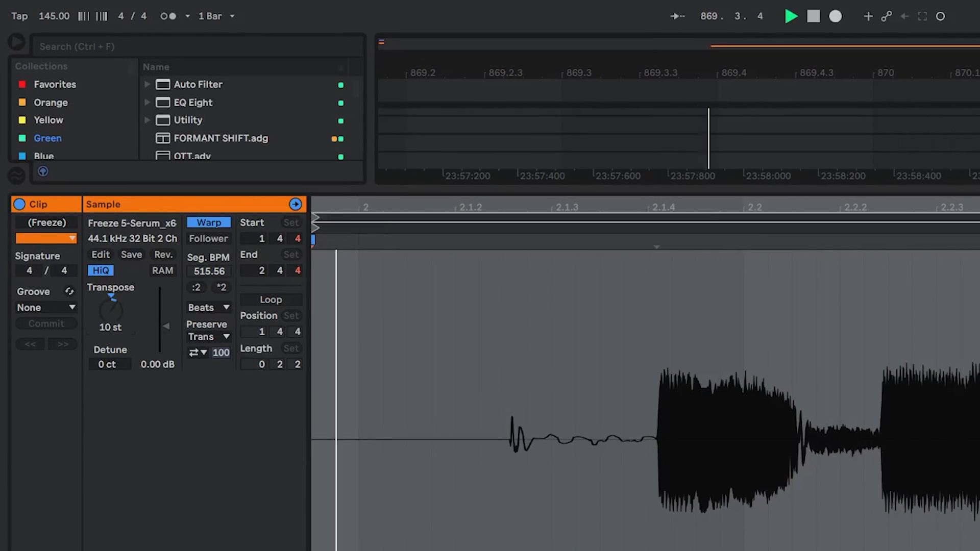
{"action": "left_click_drag", "start_coordinate": [111, 312], "coordinate": [111, 324]}
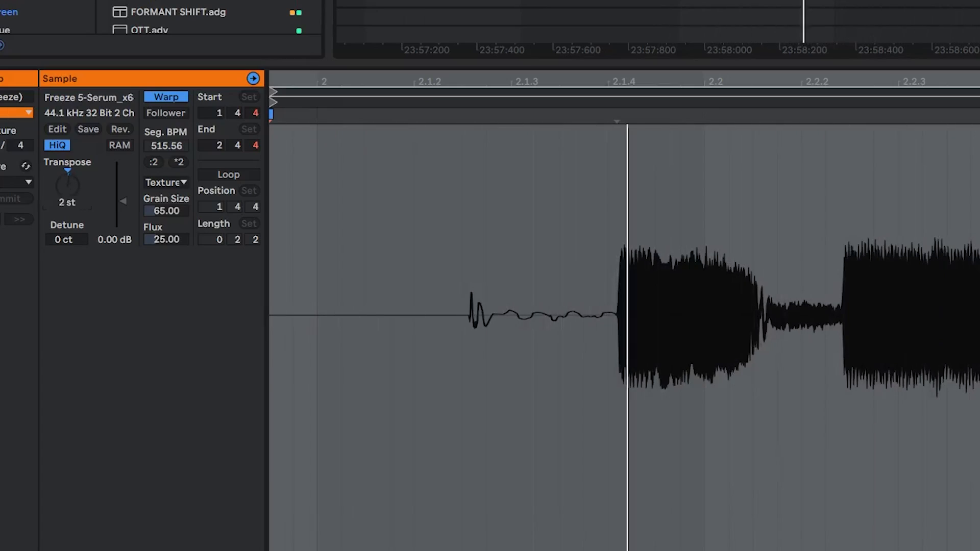
{"action": "key", "text": "ctrl+alt+l"}
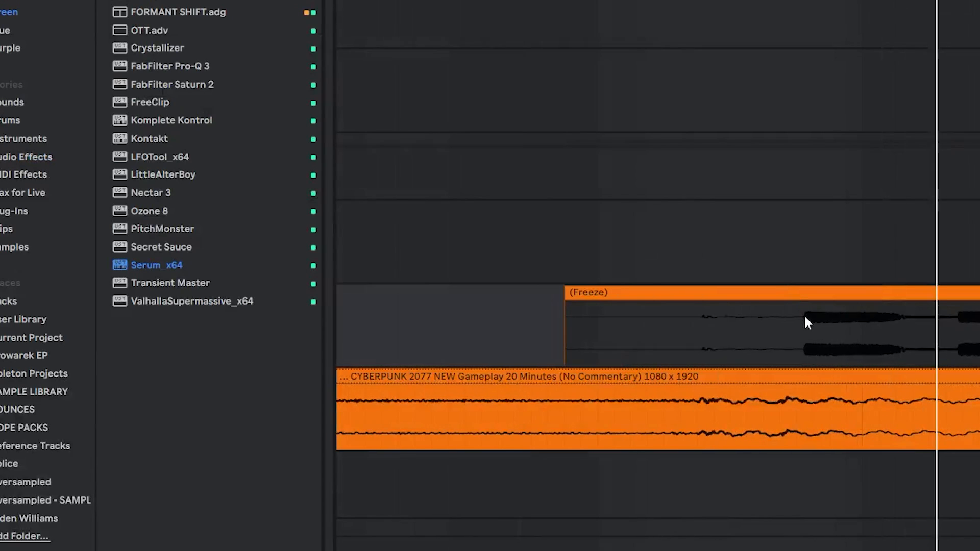
{"action": "left_click", "coordinate": [744, 333]}
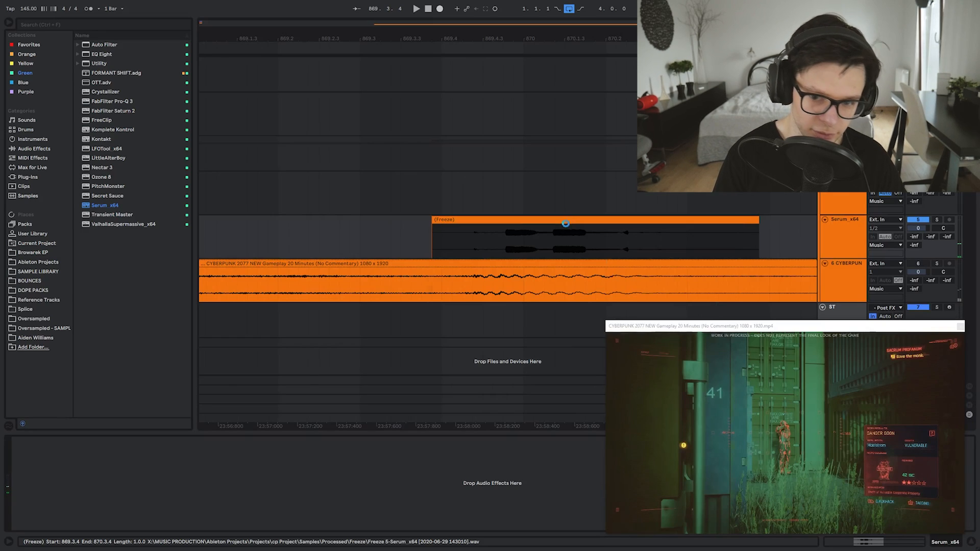
{"action": "left_click", "coordinate": [465, 240]}
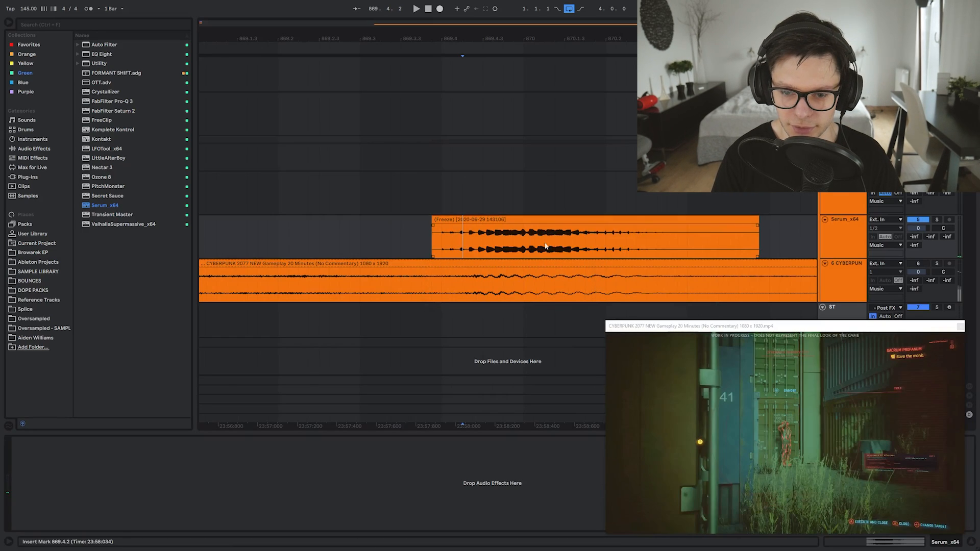
Trim the start of the frozen clip and audition the shortened sound
{"action": "left_click_drag", "start_coordinate": [433, 221], "coordinate": [517, 222]}
{"action": "left_click", "coordinate": [465, 235]}
{"action": "key", "text": "space"}
{"action": "key", "text": "space"}
{"action": "left_click", "coordinate": [454, 232]}
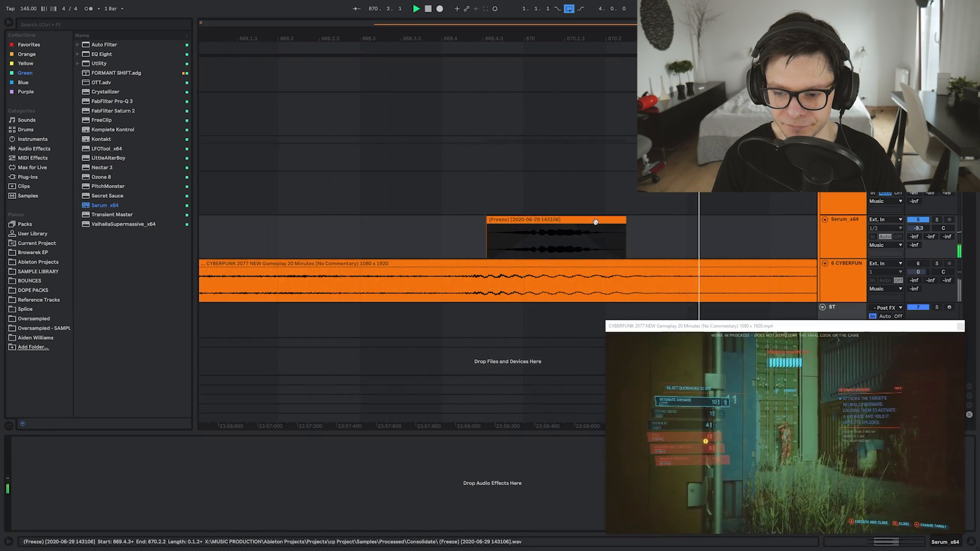
{"action": "key", "text": "space"}
Load Transient Master onto the Serum track and audition the result
{"action": "left_click", "coordinate": [534, 235]}
{"action": "key", "text": "Return"}
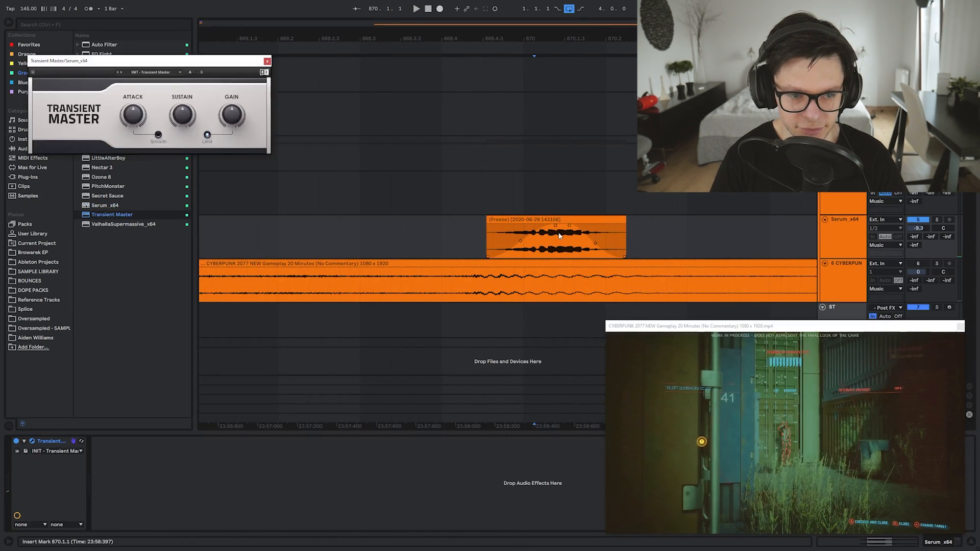
{"action": "key", "text": "space"}
{"action": "left_click", "coordinate": [267, 61]}
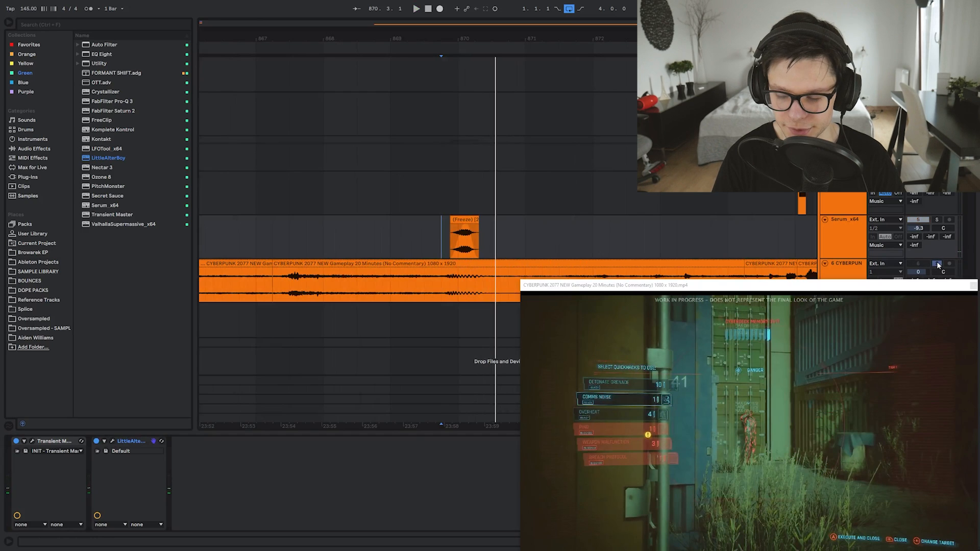
Audition the frozen sound from several insert points, including 874.4.4
{"action": "key", "text": "space"}
{"action": "key", "text": "space"}
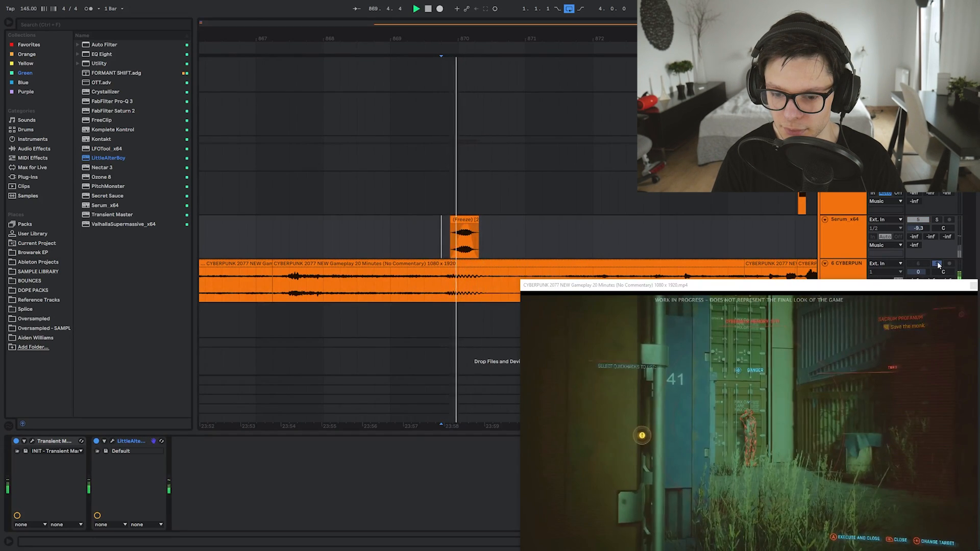
{"action": "key", "text": "space"}
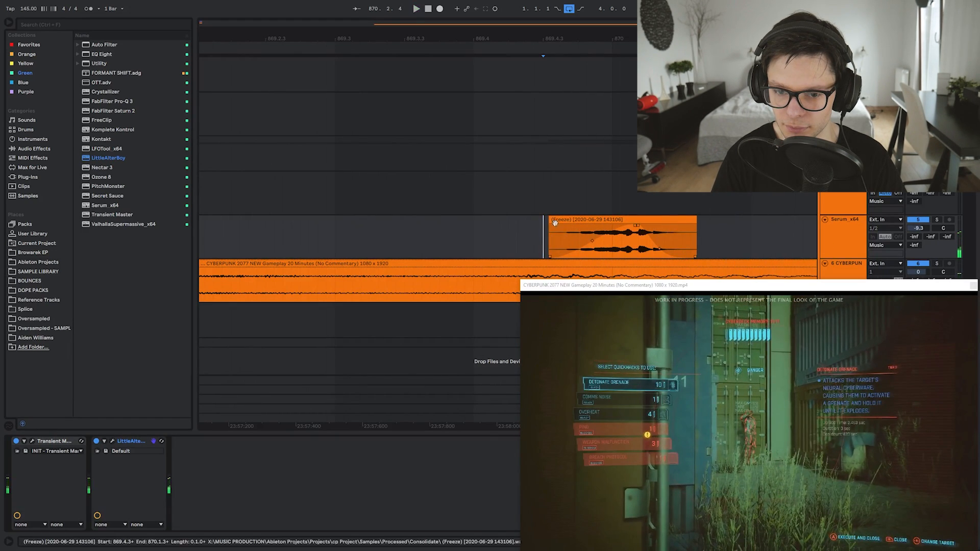
{"action": "key", "text": "space"}
{"action": "scroll", "coordinate": [465, 226], "scroll_direction": "down", "scroll_amount": 5}
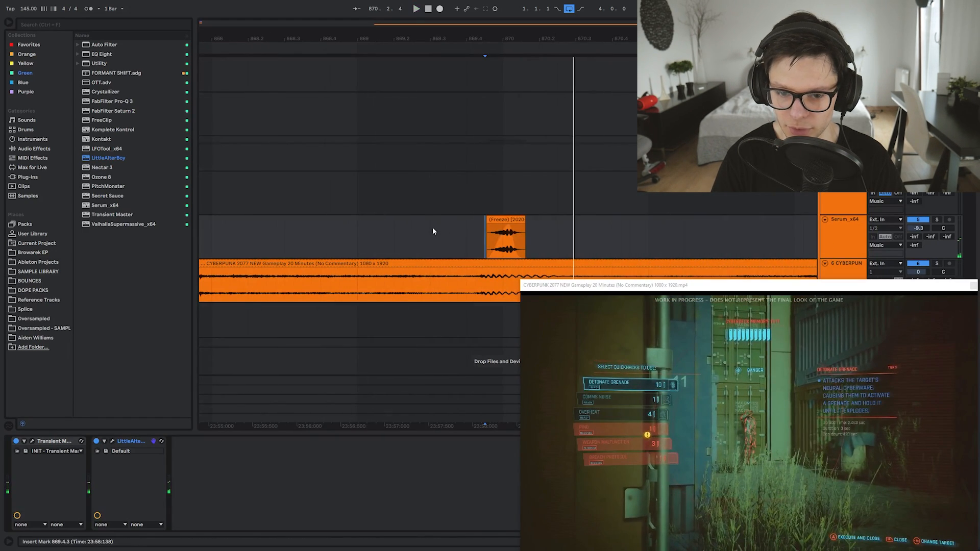
{"action": "left_click", "coordinate": [432, 227]}
{"action": "key", "text": "space"}
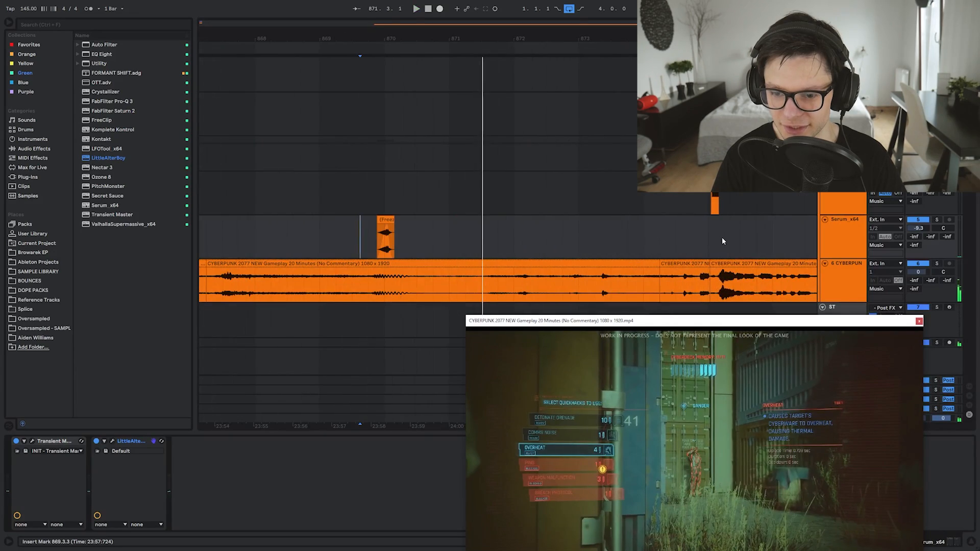
{"action": "left_click_drag", "start_coordinate": [722, 238], "coordinate": [664, 237]}
{"action": "scroll", "coordinate": [664, 236], "scroll_direction": "up", "scroll_amount": 5}
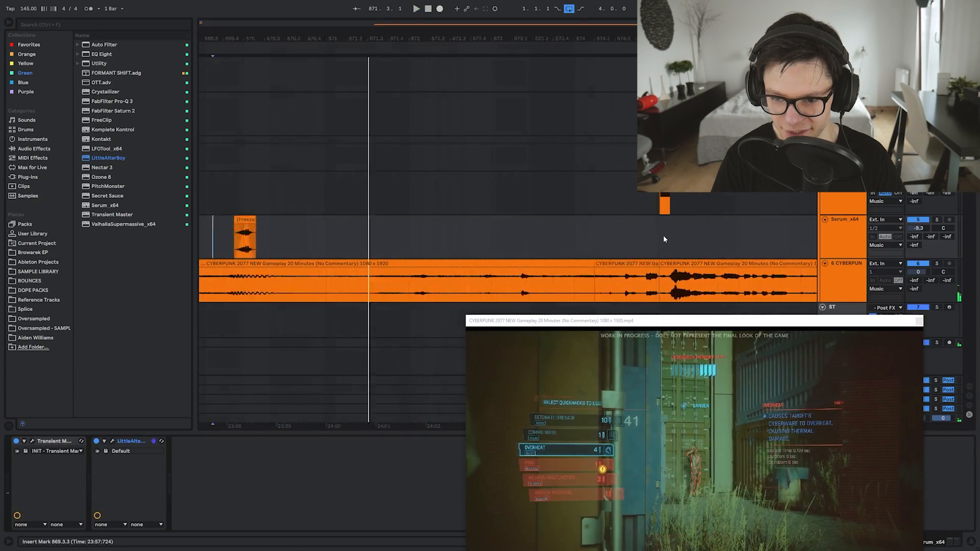
{"action": "left_click", "coordinate": [637, 237]}
{"action": "key", "text": "space"}
Solo the Cyberpunk gameplay track, raise the video window, and play from 876.3.3
{"action": "key", "text": "space"}
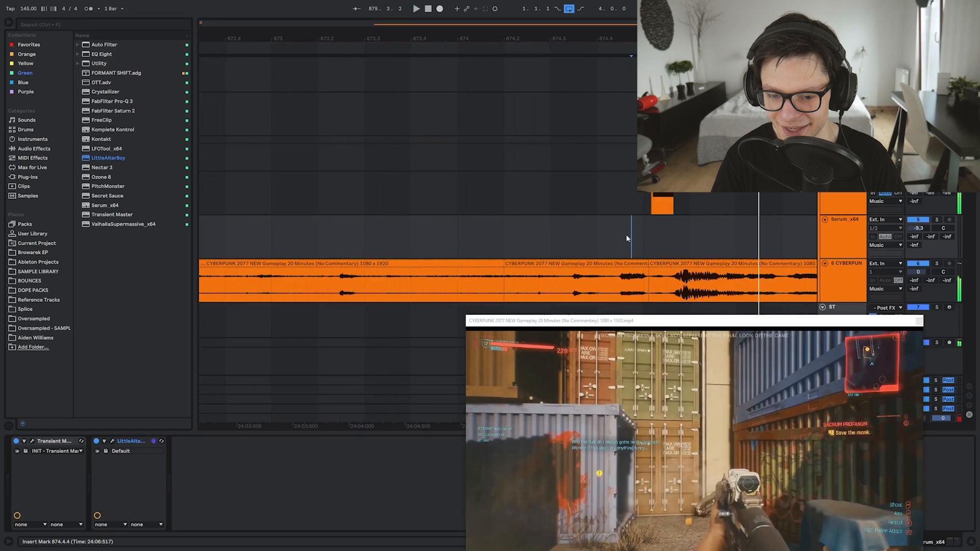
{"action": "scroll", "coordinate": [626, 237], "scroll_direction": "down", "scroll_amount": 3}
{"action": "left_click_drag", "start_coordinate": [691, 260], "coordinate": [675, 260]}
{"action": "left_click", "coordinate": [936, 264]}
{"action": "key", "text": "space"}
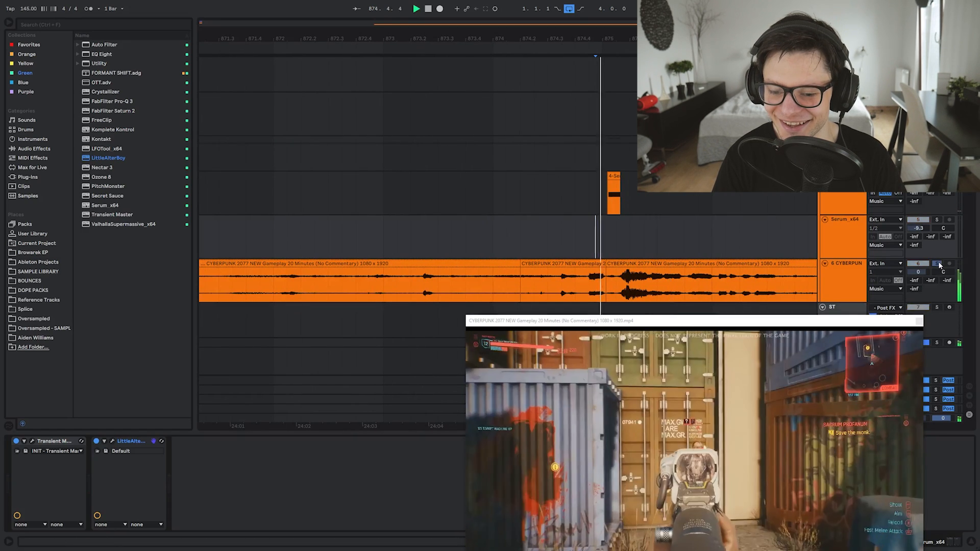
{"action": "left_click_drag", "start_coordinate": [733, 321], "coordinate": [764, 282]}
{"action": "key", "text": "space"}
{"action": "left_click", "coordinate": [781, 271]}
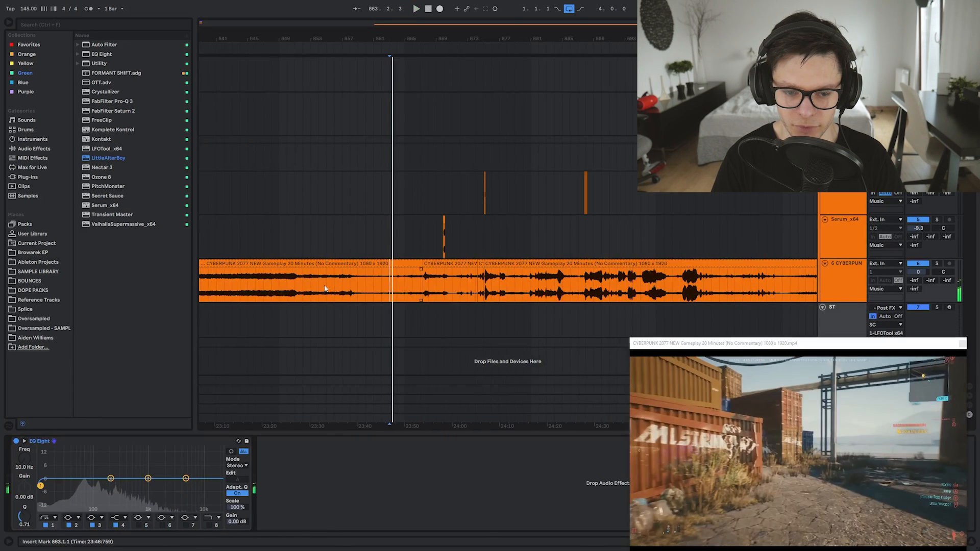
{"action": "key", "text": "space"}
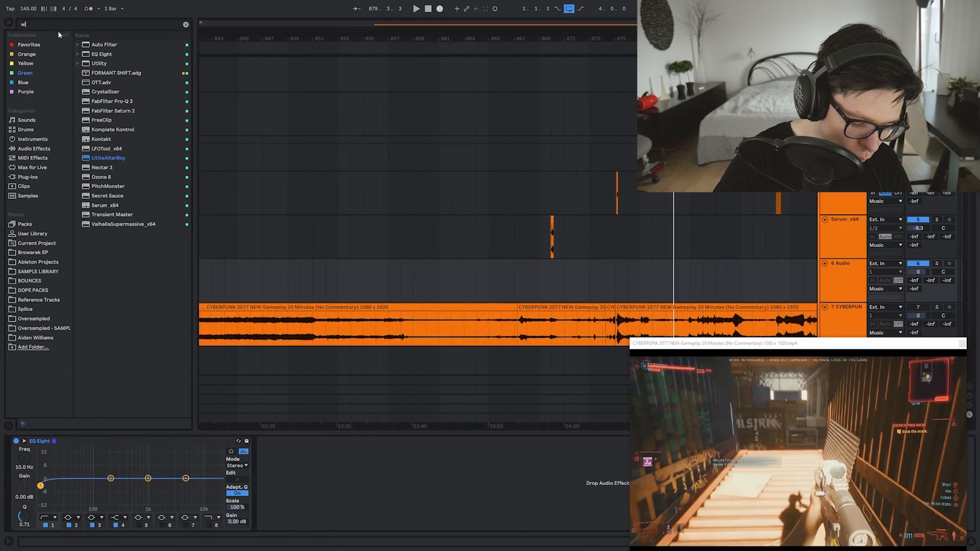
Search for wind and place KSHMR_Ambiance_Scene_11_Wind at 867.3.3
{"action": "key", "text": "ctrl+f"}
{"action": "type", "text": "winm"}
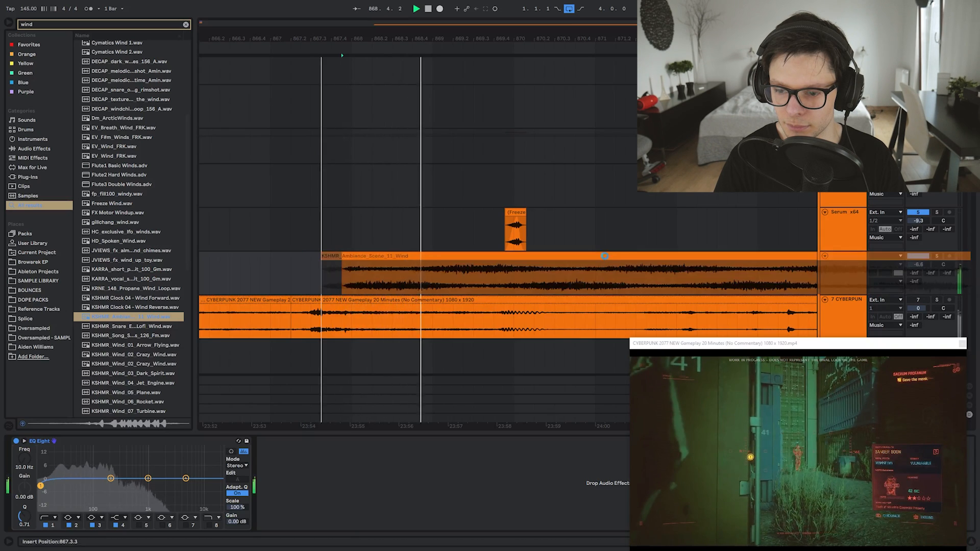
{"action": "left_click_drag", "start_coordinate": [605, 256], "coordinate": [605, 256]}
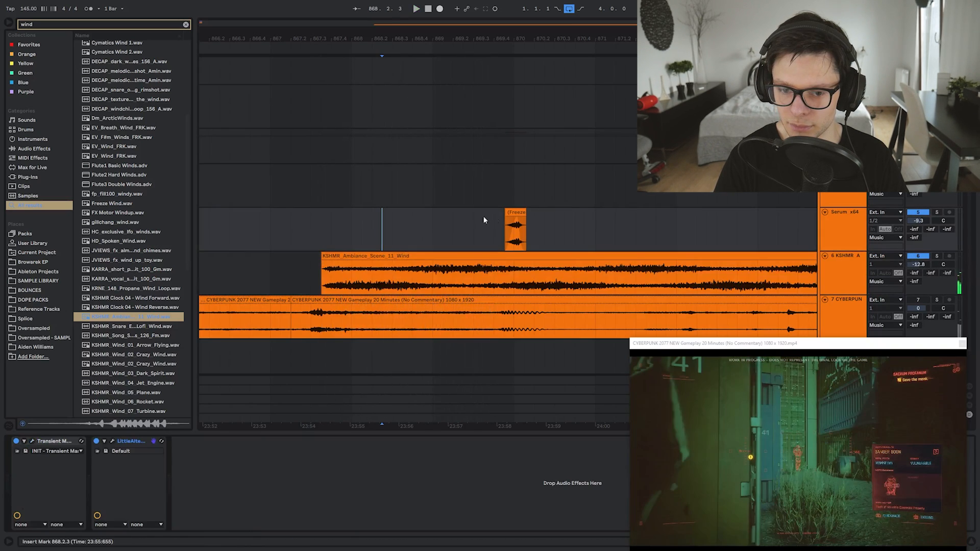
Copy the frozen clip to 868.2.3, audition it, and open its warp options
{"action": "left_click_drag", "start_coordinate": [517, 213], "coordinate": [439, 220]}
{"action": "left_click", "coordinate": [413, 222]}
{"action": "key", "text": "space"}
{"action": "key", "text": "space"}
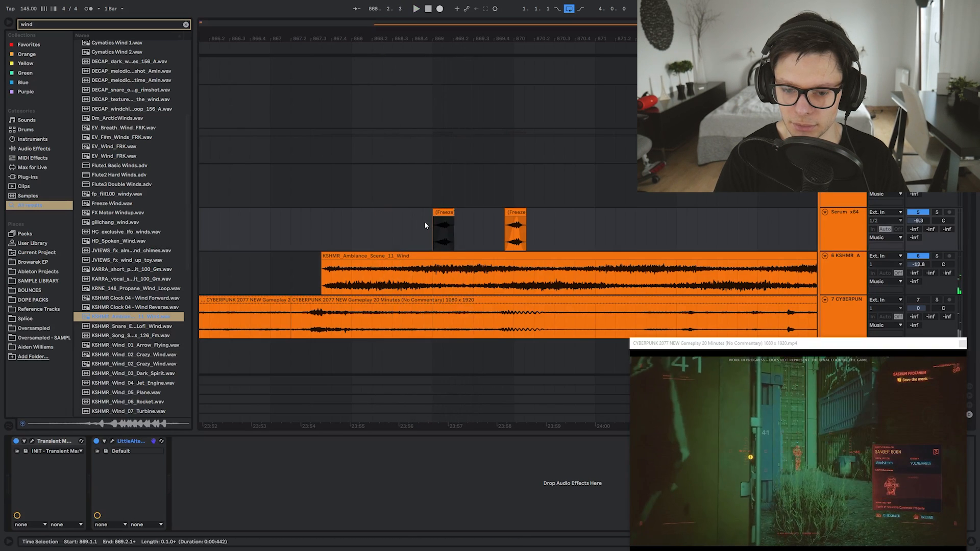
{"action": "scroll", "coordinate": [425, 223], "scroll_direction": "up", "scroll_amount": 3}
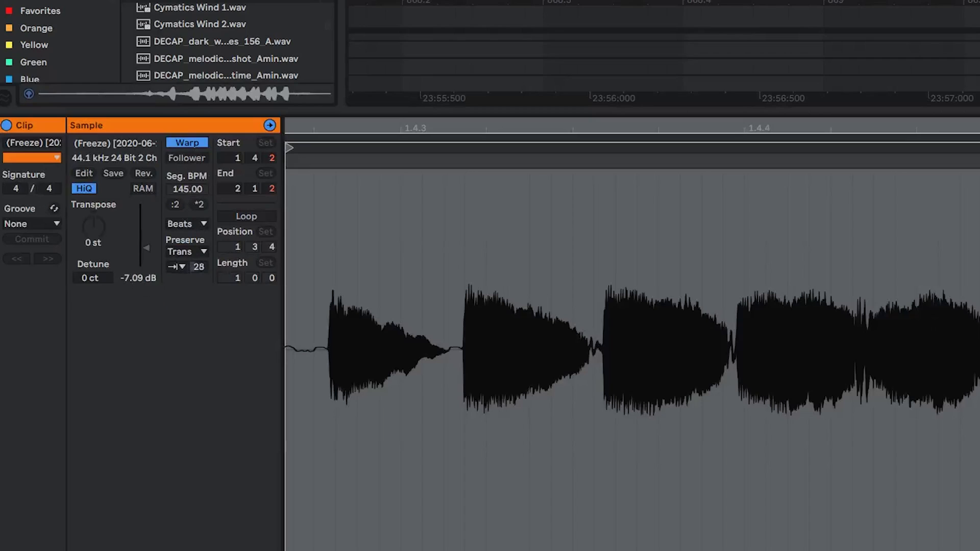
{"action": "left_click", "coordinate": [176, 251]}
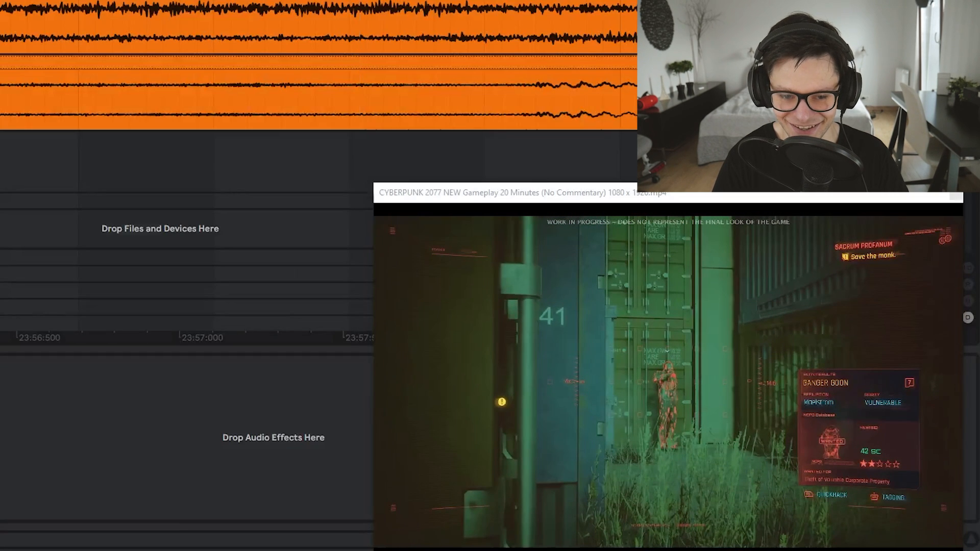
Audition the copied frozen clip from the insert point at 868.4.2
{"action": "key", "text": "space"}
{"action": "left_click", "coordinate": [507, 180]}
{"action": "key", "text": "ctrl+j"}
{"action": "left_click", "coordinate": [403, 194]}
{"action": "key", "text": "space"}
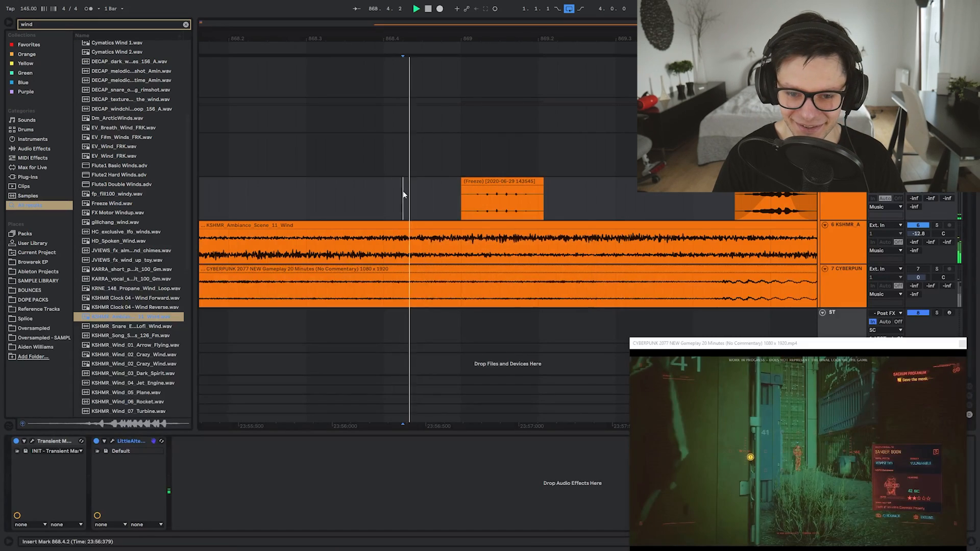
{"action": "key", "text": "minus"}
{"action": "key", "text": "minus"}
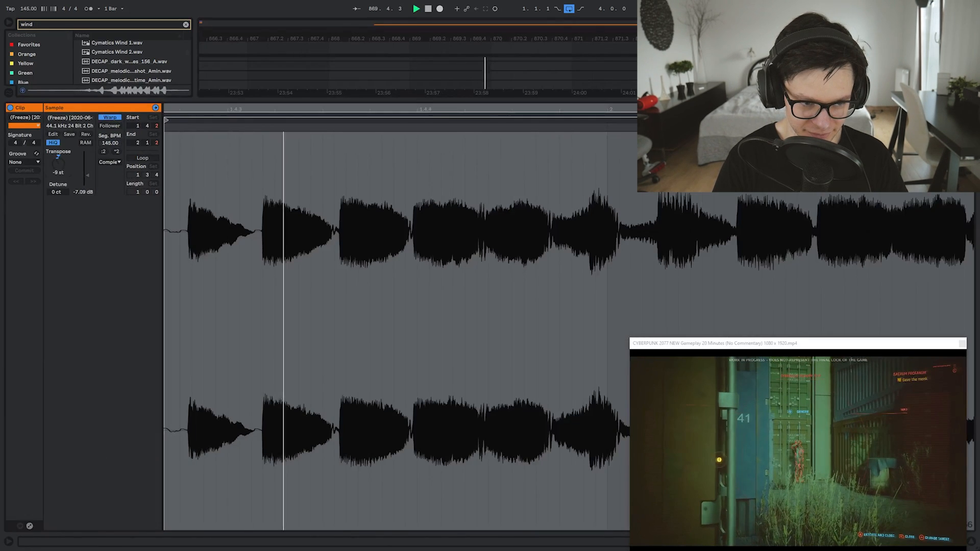
{"action": "key", "text": "space"}
Switch the clip to Beats warp mode and transpose it up to 32 st
{"action": "left_click", "coordinate": [109, 162]}
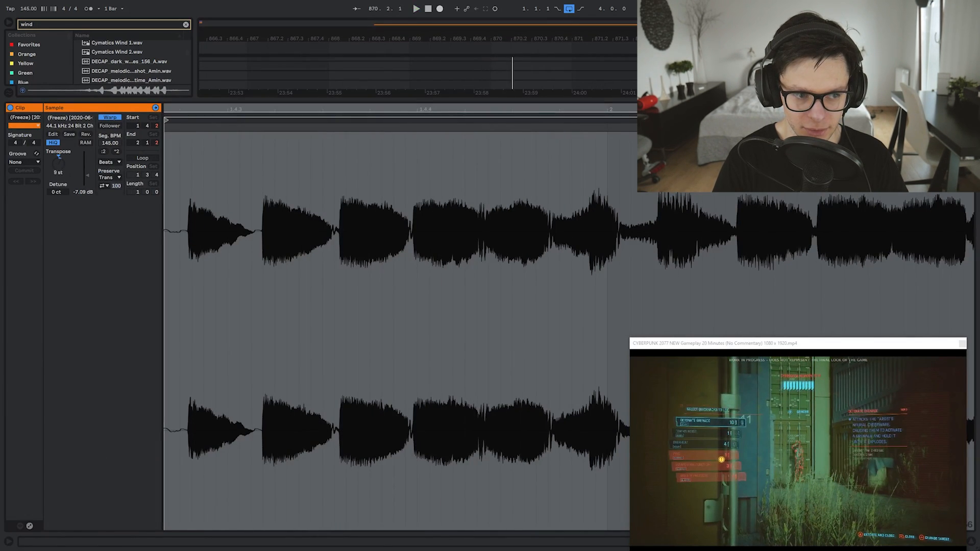
{"action": "left_click_drag", "start_coordinate": [58, 162], "coordinate": [58, 148]}
{"action": "key", "text": "space"}
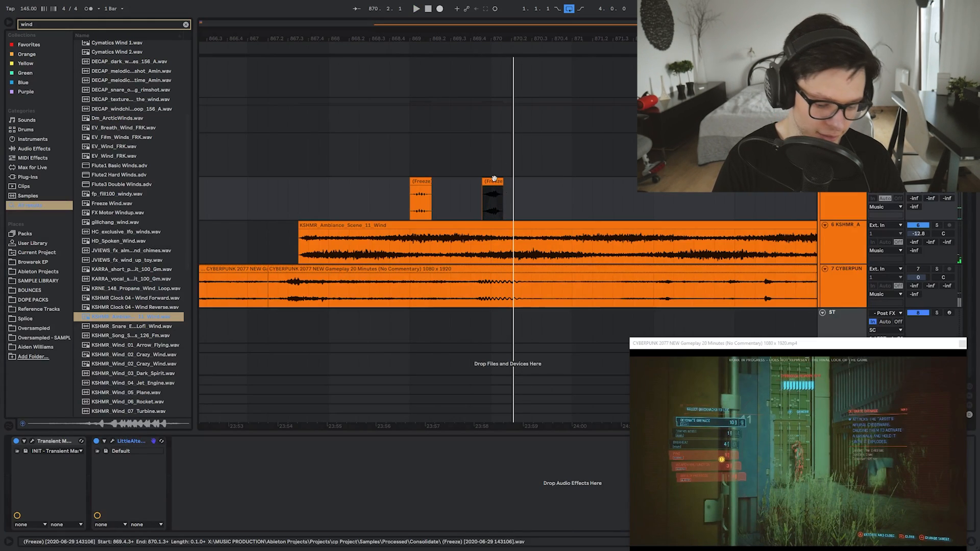
Consolidate the transposed clip and insert a new MIDI track after track 5
{"action": "key", "text": "ctrl+j"}
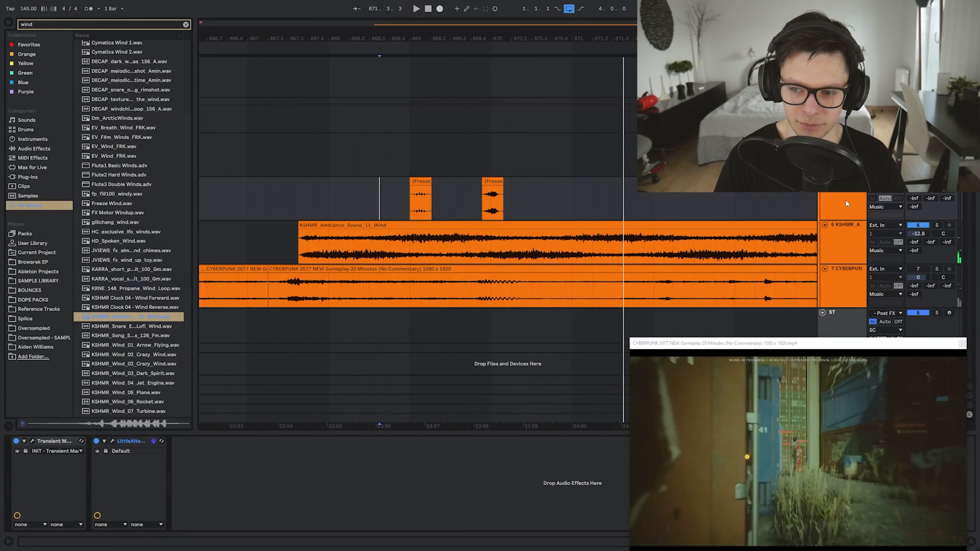
{"action": "left_click", "coordinate": [844, 199]}
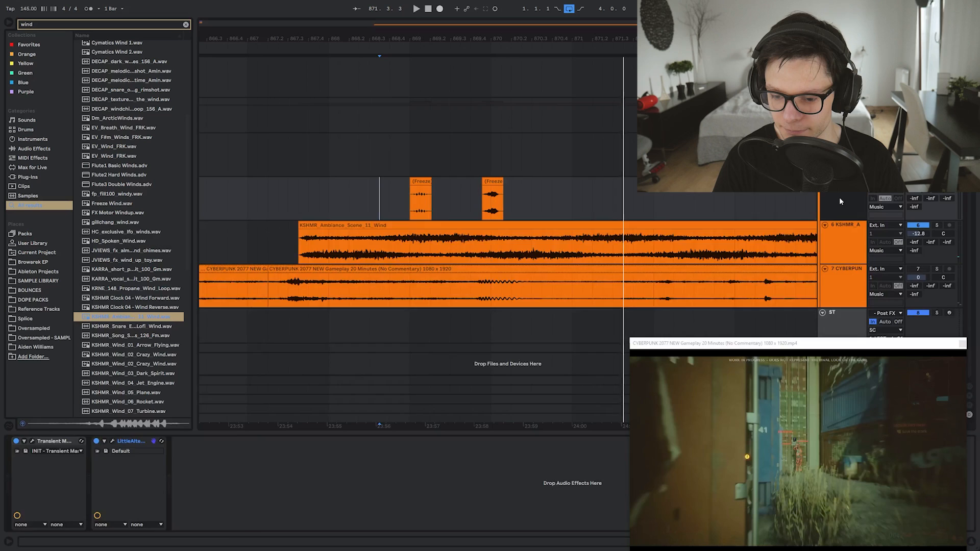
{"action": "key", "text": "ctrl+shift+t"}
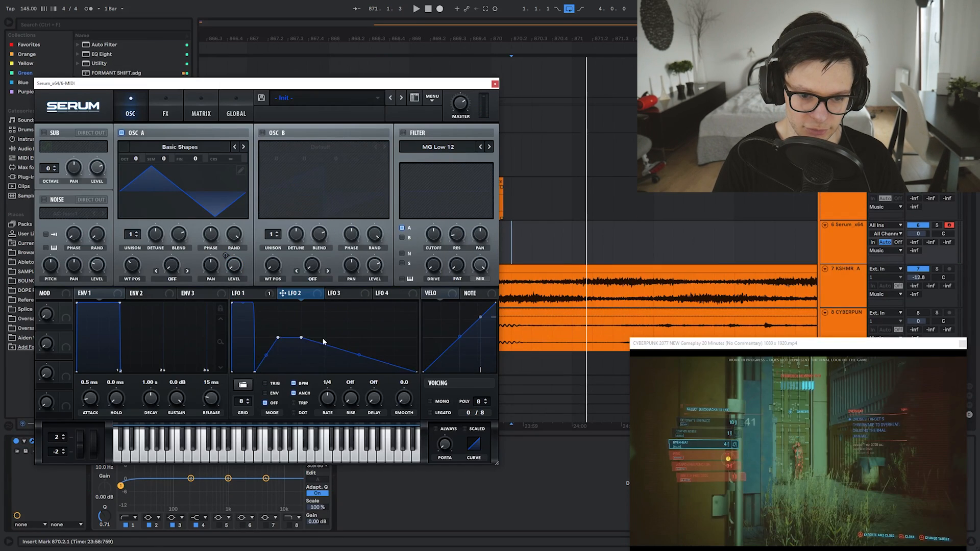
Modulate oscillator A's coarse pitch with LFO 2 and move the MIDI clip to 870.3.1
{"action": "left_click_drag", "start_coordinate": [240, 169], "coordinate": [241, 165]}
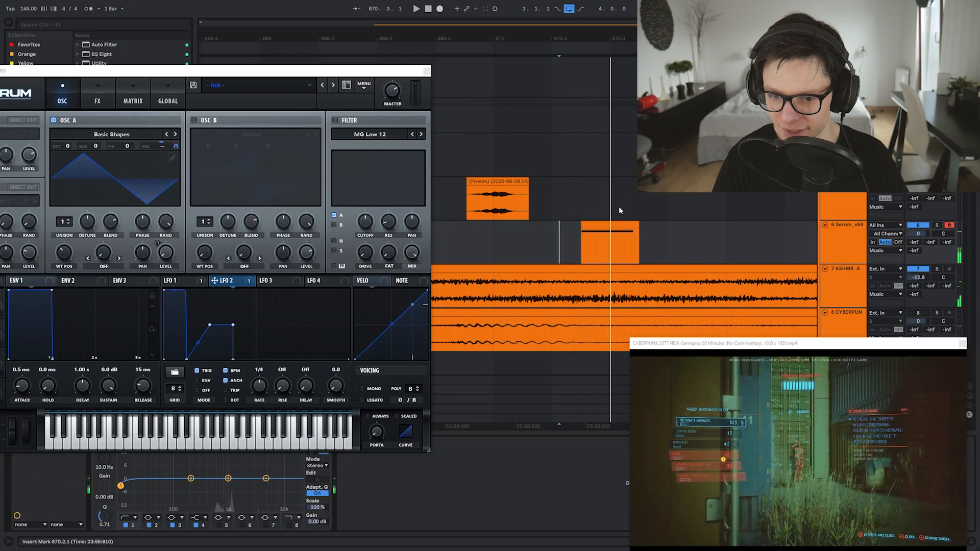
{"action": "left_click", "coordinate": [620, 210]}
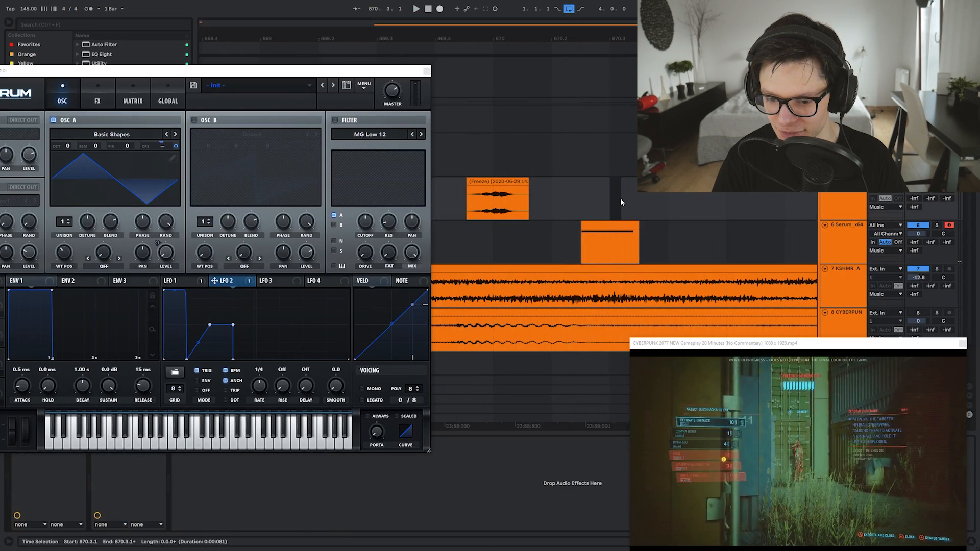
{"action": "mouse_move", "coordinate": [605, 231]}
{"action": "left_mouse_down"}
{"action": "mouse_move", "coordinate": [639, 231]}
{"action": "mouse_move", "coordinate": [563, 231]}
{"action": "left_mouse_up"}
Audition the MIDI clip from just before it and from 870.2.4
{"action": "left_click", "coordinate": [587, 245]}
{"action": "key", "text": "space"}
{"action": "key", "text": "space"}
{"action": "scroll", "coordinate": [582, 226], "scroll_direction": "up", "scroll_amount": 3}
{"action": "left_click", "coordinate": [482, 232]}
{"action": "key", "text": "space"}
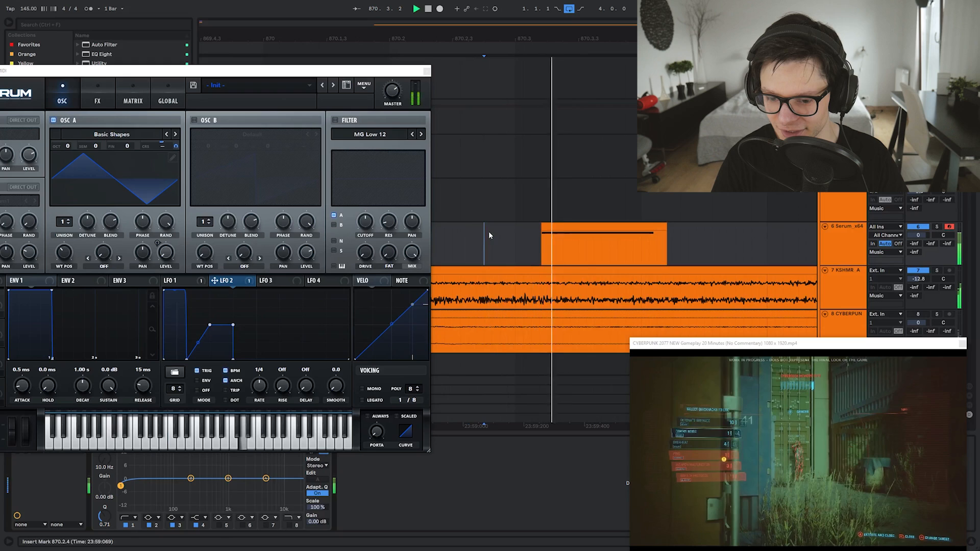
{"action": "key", "text": "space"}
{"action": "scroll", "coordinate": [596, 242], "scroll_direction": "down", "scroll_amount": 3}
{"action": "left_click", "coordinate": [583, 226]}
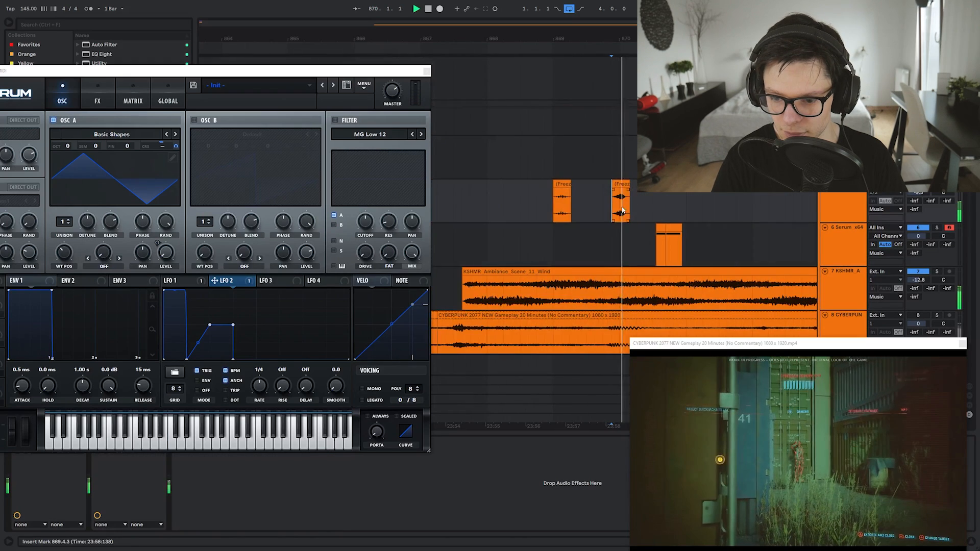
Select the third frozen clip near bar 871 and show its sample details
{"action": "left_click_drag", "start_coordinate": [688, 198], "coordinate": [612, 213]}
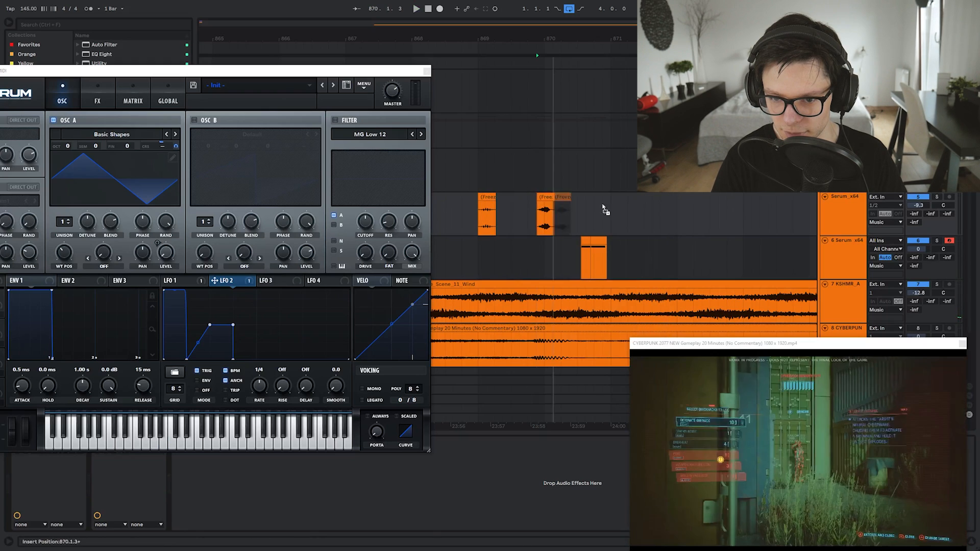
{"action": "left_click", "coordinate": [655, 211]}
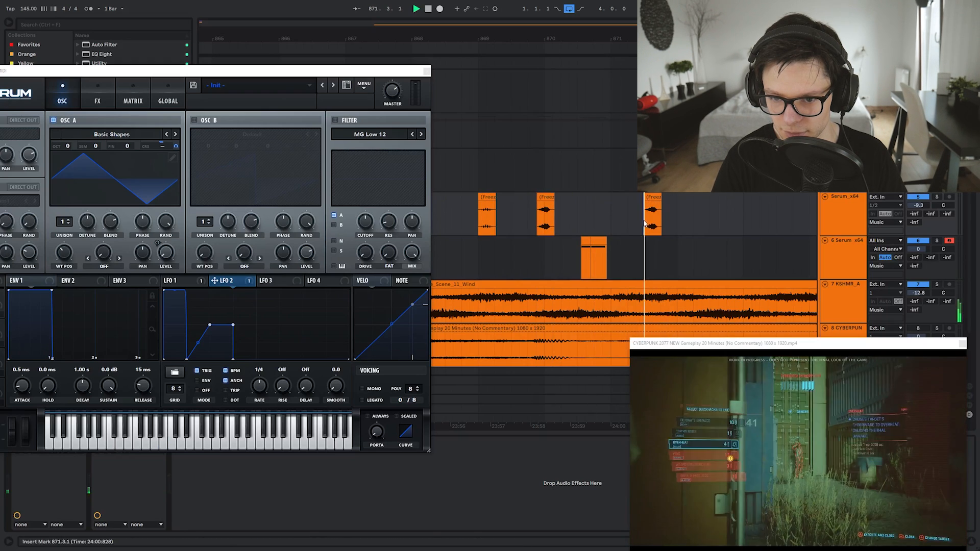
{"action": "left_click", "coordinate": [657, 198]}
{"action": "key", "text": "space"}
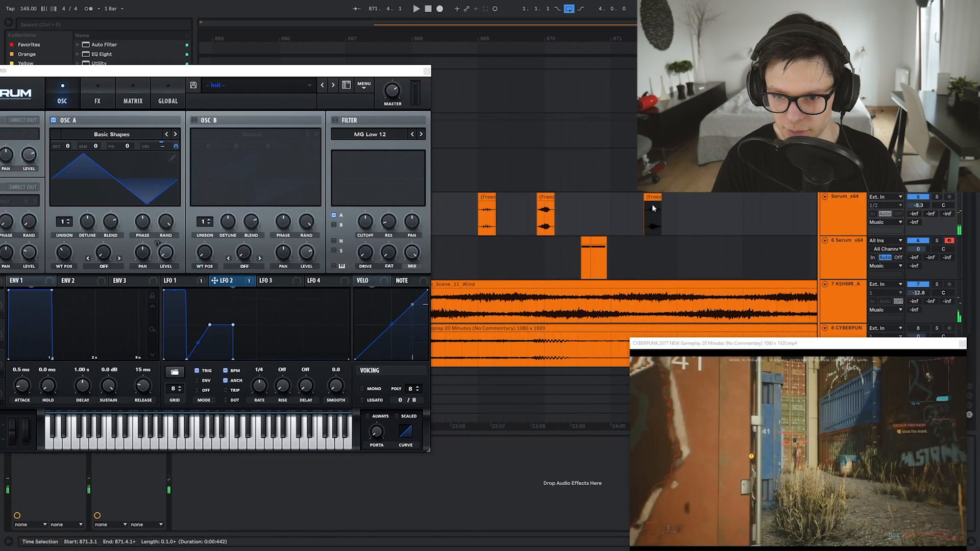
{"action": "scroll", "coordinate": [652, 203], "scroll_direction": "up", "scroll_amount": 5}
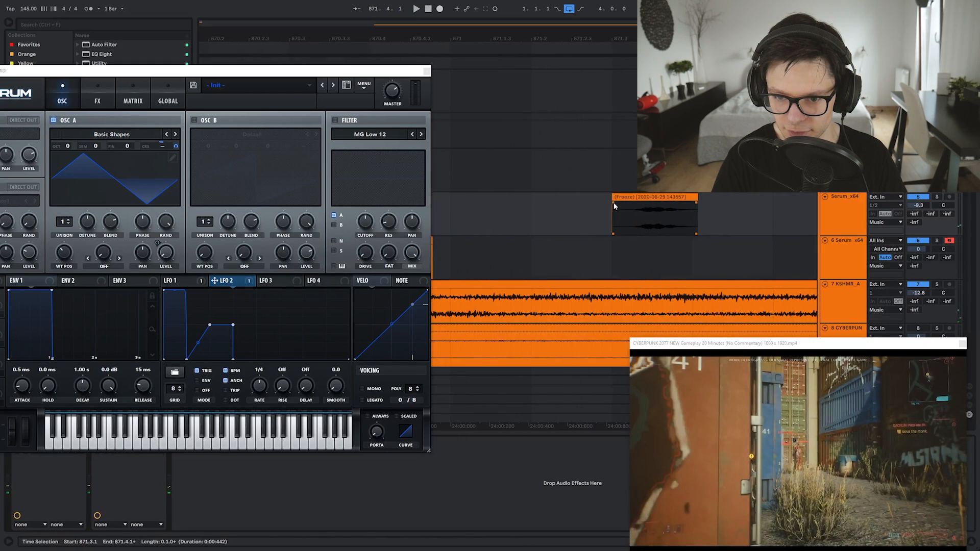
{"action": "double_click", "coordinate": [629, 203]}
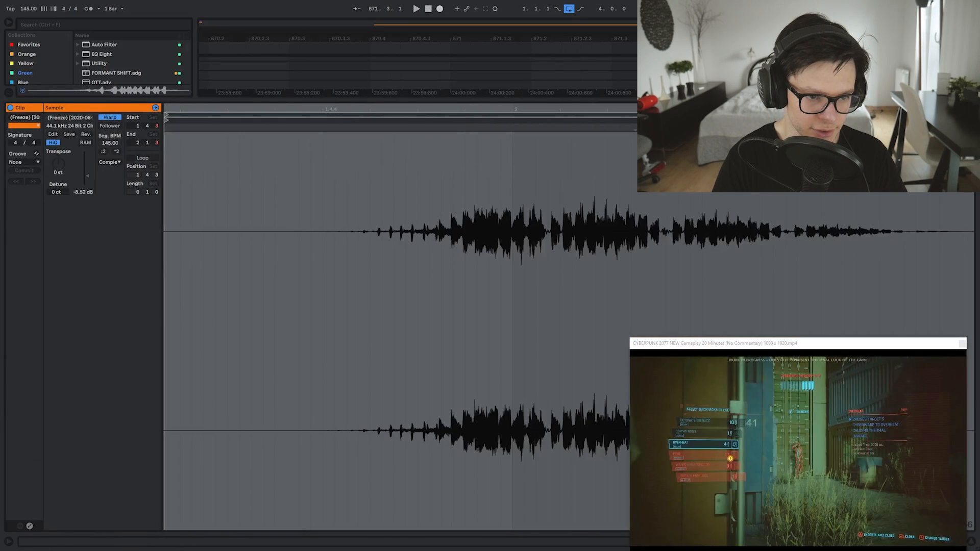
Audition the third frozen clip and try Texture as its warp mode
{"action": "key", "text": "space"}
{"action": "key", "text": "space"}
{"action": "key", "text": "space"}
{"action": "left_click", "coordinate": [413, 160]}
{"action": "key", "text": "shift+Tab"}
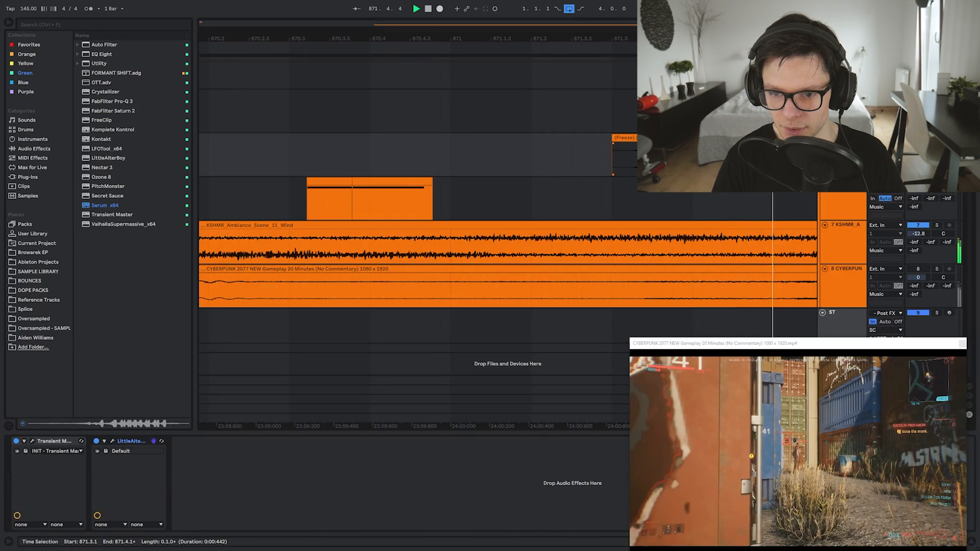
{"action": "key", "text": "space"}
{"action": "key", "text": "shift+Tab"}
{"action": "left_click", "coordinate": [109, 162]}
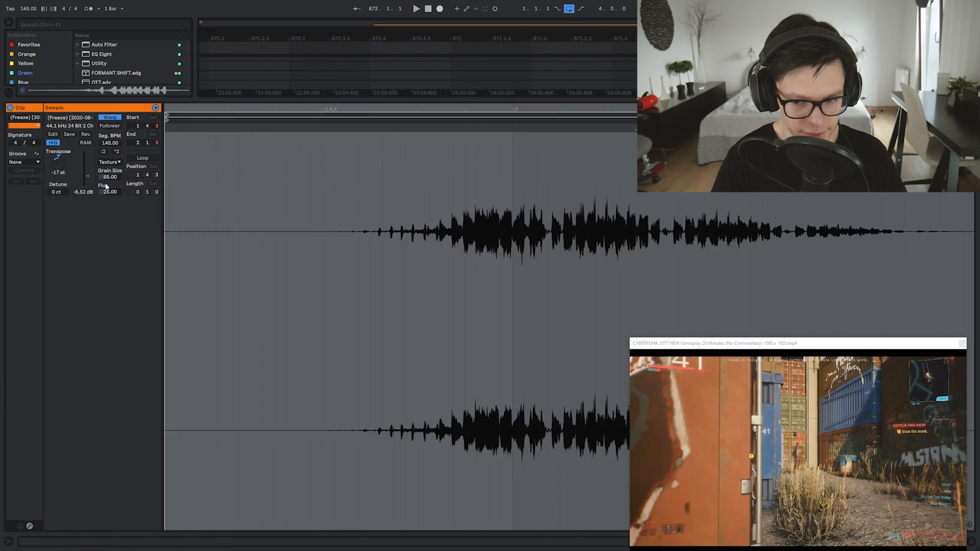
Sweep the clip's Transpose to extreme values, auditioning each pitch change
{"action": "key", "text": "space"}
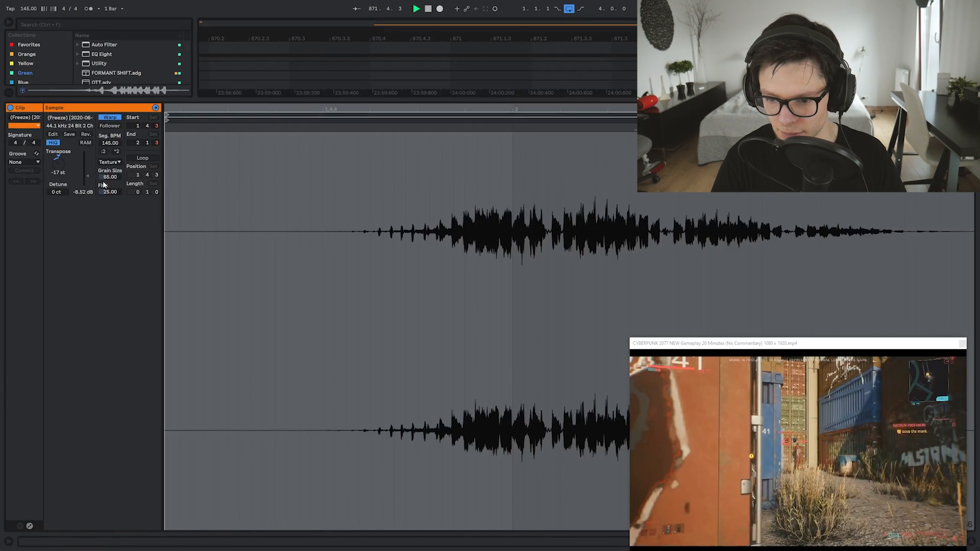
{"action": "key", "text": "space"}
{"action": "left_click_drag", "start_coordinate": [61, 178], "coordinate": [61, 127]}
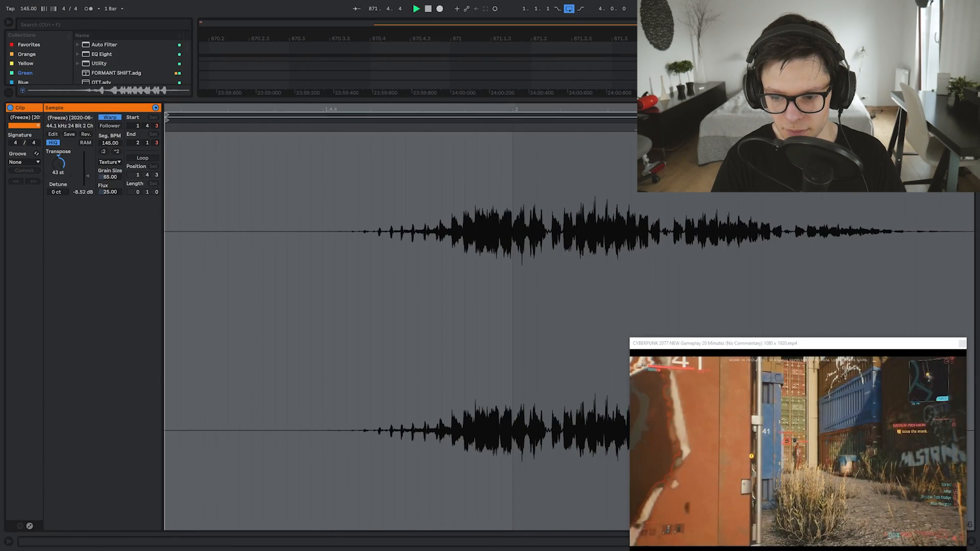
{"action": "key", "text": "space"}
{"action": "key", "text": "space"}
{"action": "left_click_drag", "start_coordinate": [59, 163], "coordinate": [59, 158]}
{"action": "key", "text": "space"}
{"action": "key", "text": "space"}
{"action": "key", "text": "space"}
{"action": "key", "text": "space"}
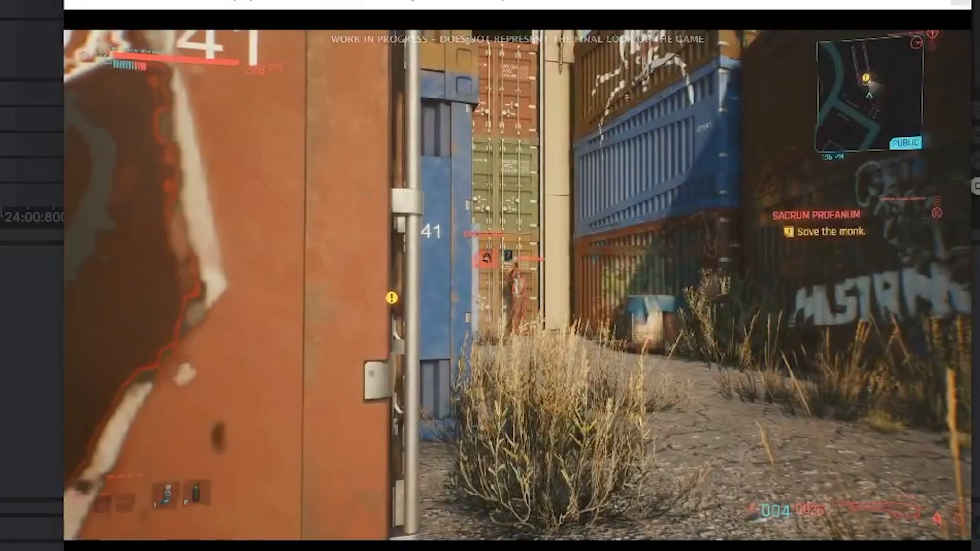
{"action": "key", "text": "space"}
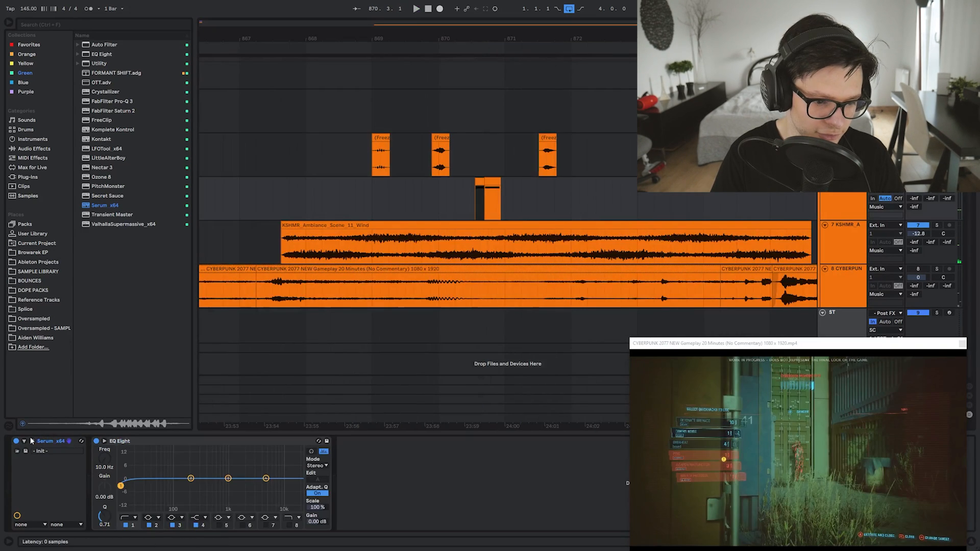
Set Serum oscillator A's warp mode to PWM with a 65% warp amount
{"action": "left_click", "coordinate": [32, 441]}
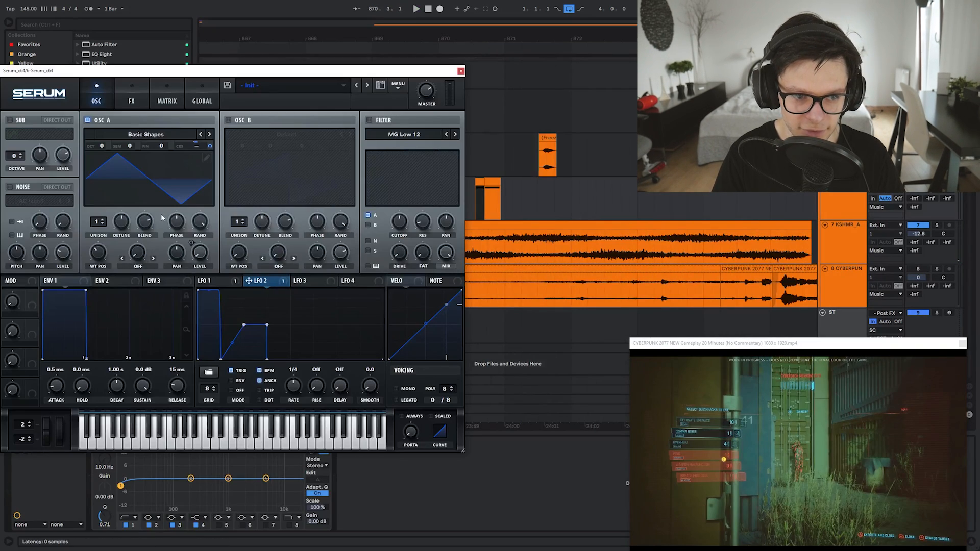
{"action": "left_click", "coordinate": [137, 266]}
{"action": "left_click", "coordinate": [136, 336]}
{"action": "key", "text": "space"}
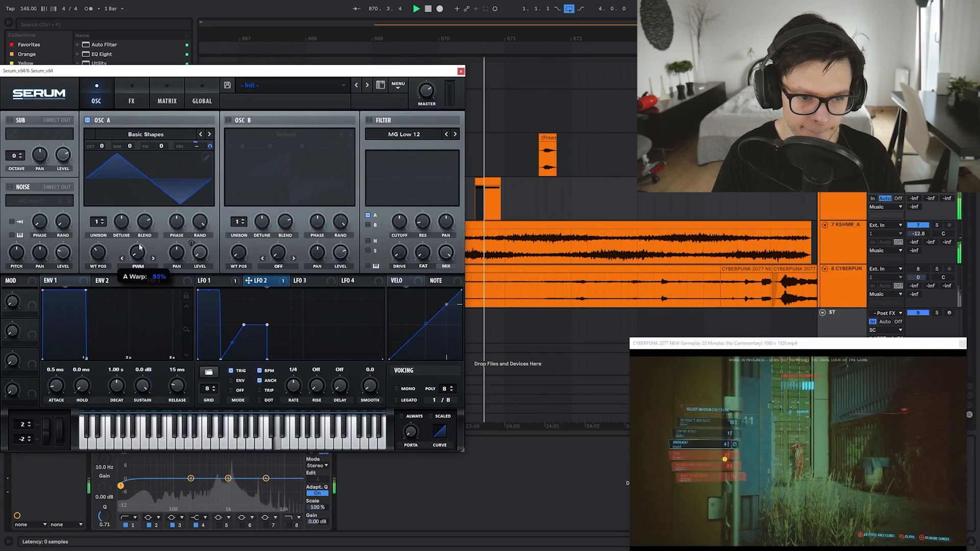
{"action": "left_click_drag", "start_coordinate": [137, 253], "coordinate": [142, 304]}
{"action": "key", "text": "space"}
Change oscillator A's warp mode to FM (from B) and audition it
{"action": "left_click", "coordinate": [145, 270]}
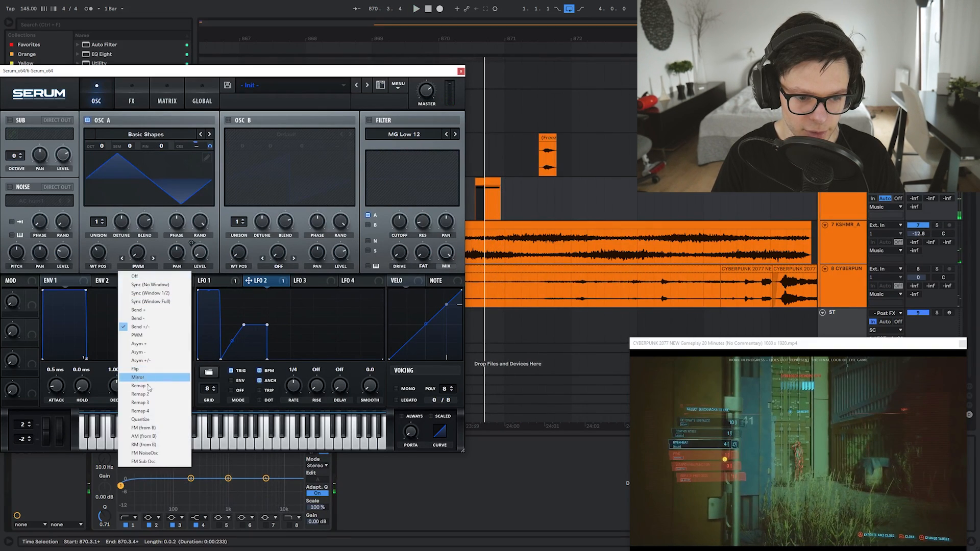
{"action": "left_click", "coordinate": [135, 413]}
{"action": "key", "text": "space"}
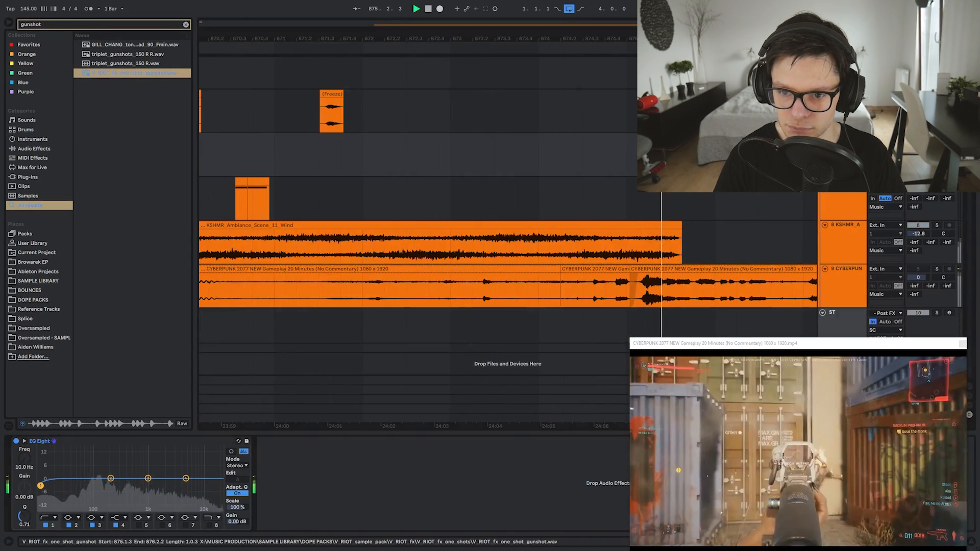
Freeze the Serum track to audio
{"action": "key", "text": "space"}
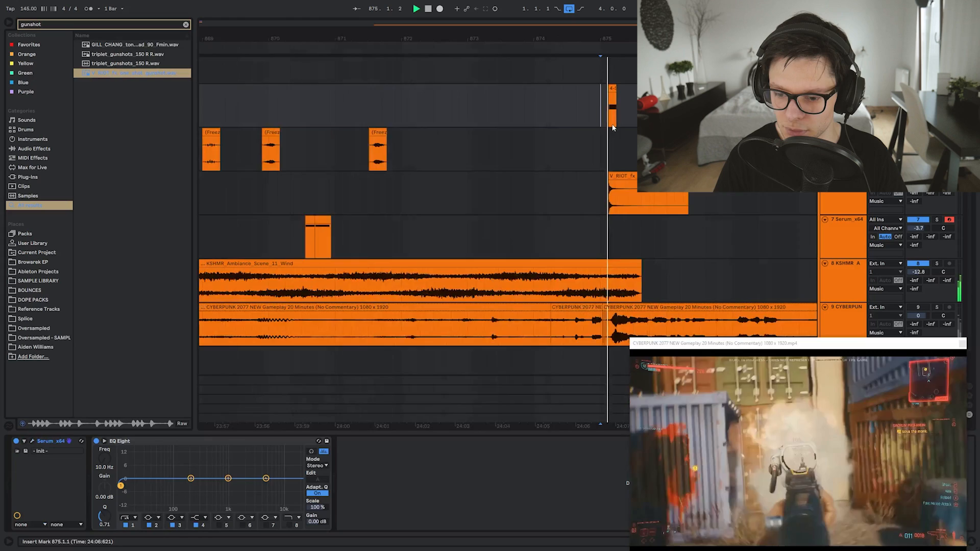
{"action": "scroll", "coordinate": [608, 105], "scroll_direction": "up", "scroll_amount": 3}
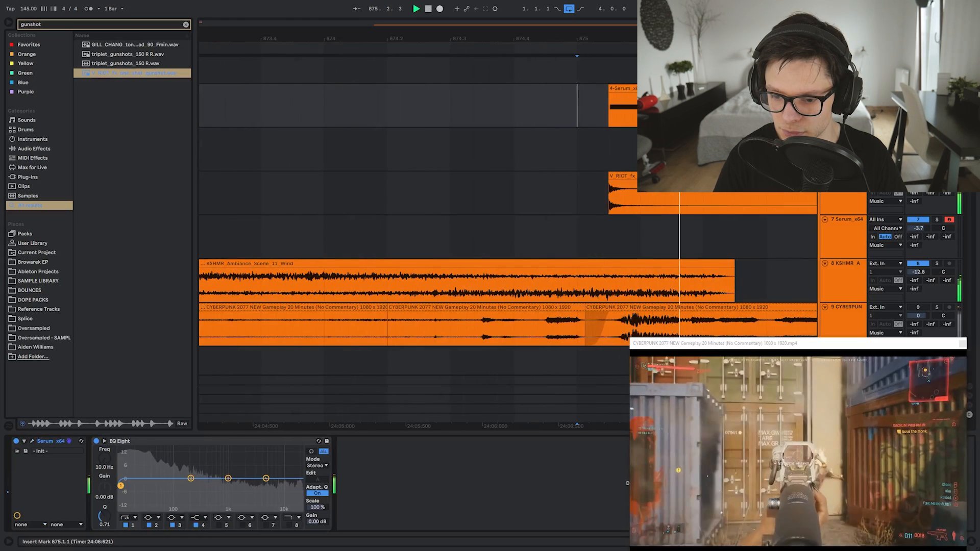
{"action": "key", "text": "space"}
{"action": "right_click", "coordinate": [643, 107]}
{"action": "left_click", "coordinate": [658, 146]}
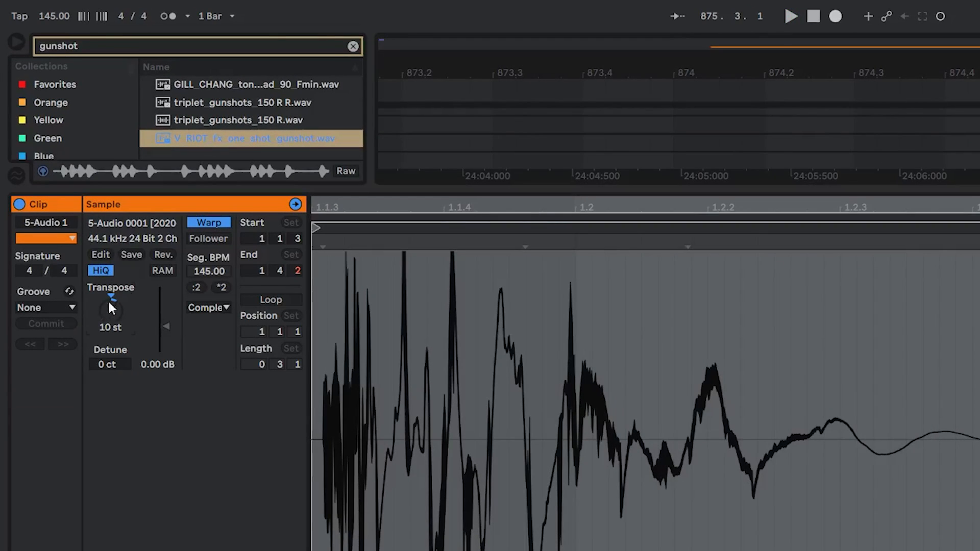
Turn off warping on the rendered clip and transpose it to 22 st
{"action": "left_click", "coordinate": [209, 223]}
{"action": "key", "text": "space"}
{"action": "left_click_drag", "start_coordinate": [111, 308], "coordinate": [113, 317]}
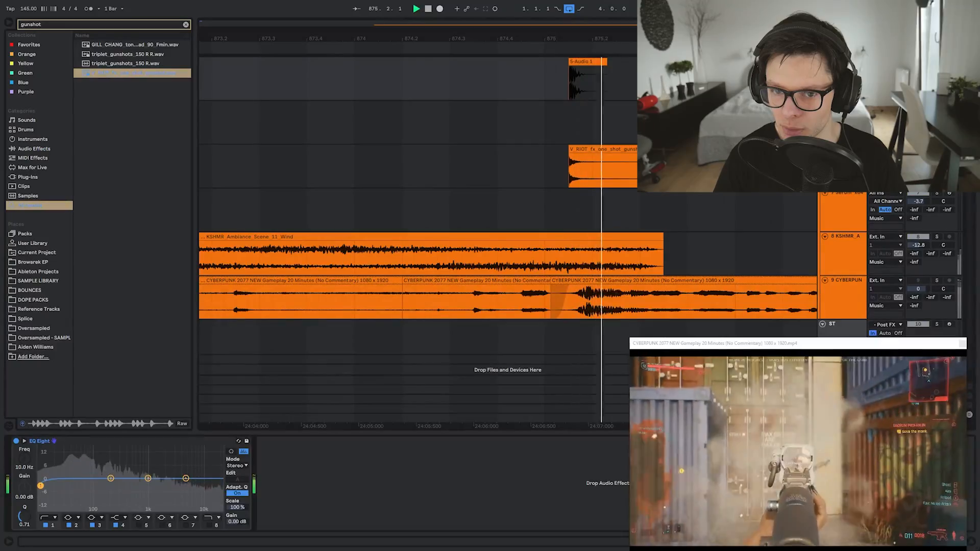
{"action": "key", "text": "space"}
Solo the gunshot track and move it above the frozen clips
{"action": "key", "text": "space"}
{"action": "left_click_drag", "start_coordinate": [613, 114], "coordinate": [566, 156]}
{"action": "key", "text": "space"}
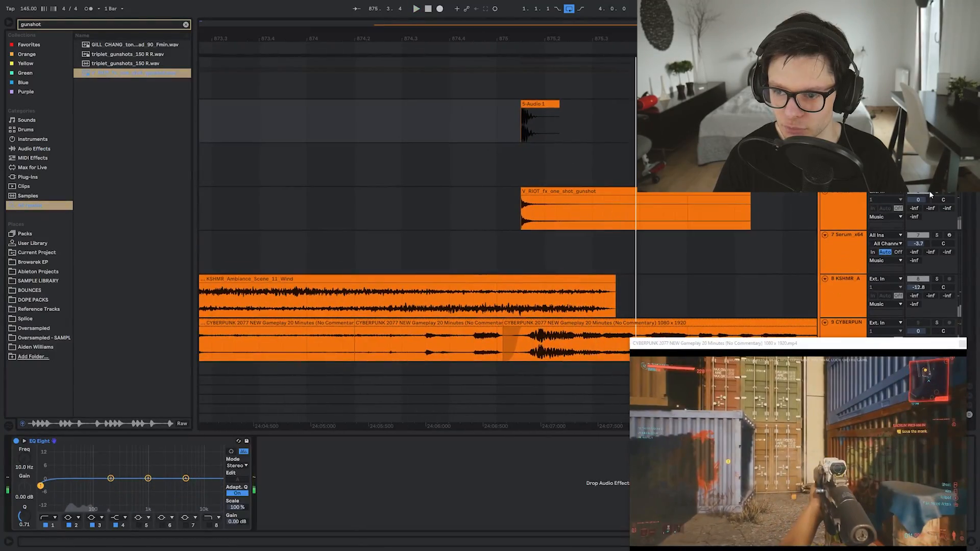
{"action": "left_click", "coordinate": [937, 193]}
{"action": "key", "text": "space"}
{"action": "key", "text": "space"}
{"action": "key", "text": "space"}
{"action": "scroll", "coordinate": [695, 215], "scroll_direction": "down", "scroll_amount": 4}
{"action": "left_click", "coordinate": [845, 192]}
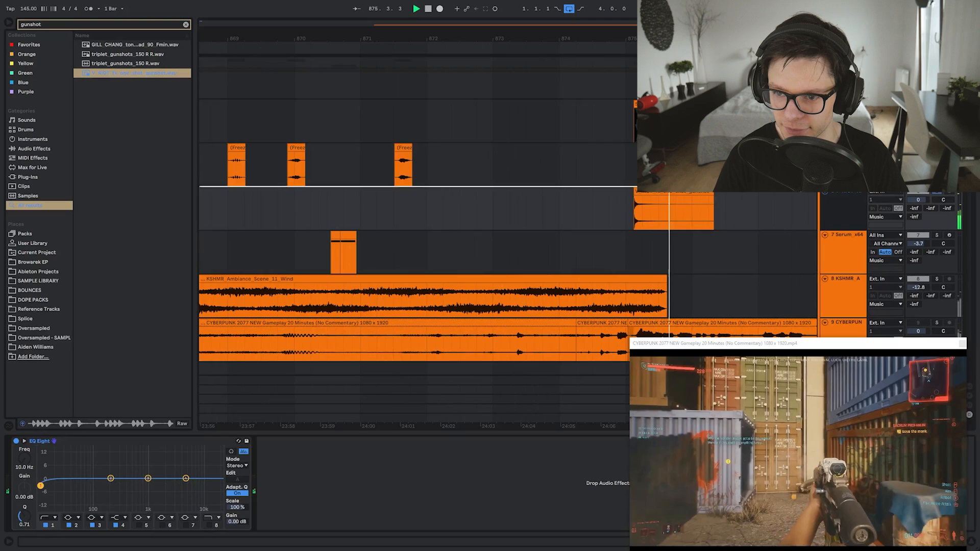
{"action": "left_click_drag", "start_coordinate": [845, 190], "coordinate": [845, 146]}
{"action": "key", "text": "space"}
{"action": "left_click", "coordinate": [43, 74]}
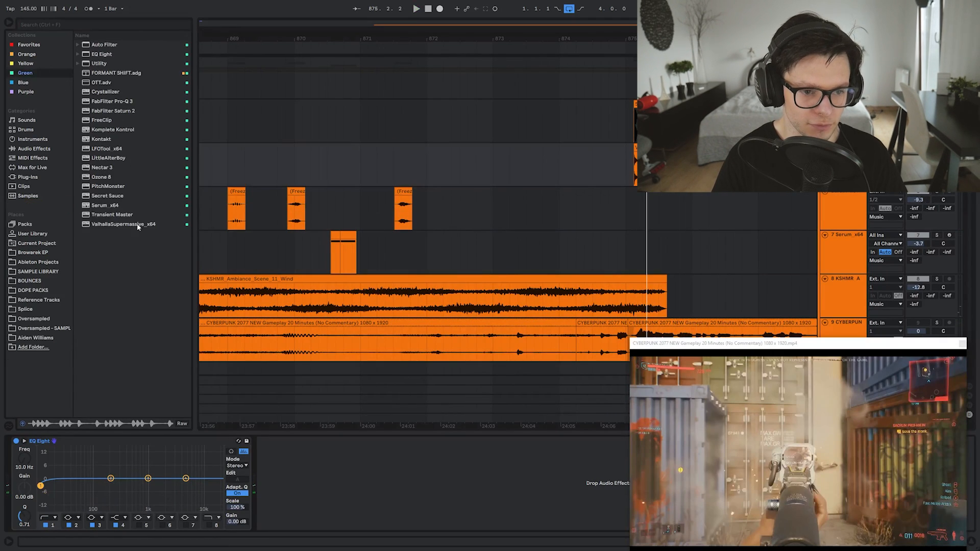
Load Valhalla Supermassive on the gunshot track and transpose the gunshot sample to -24 st
{"action": "key", "text": "Return"}
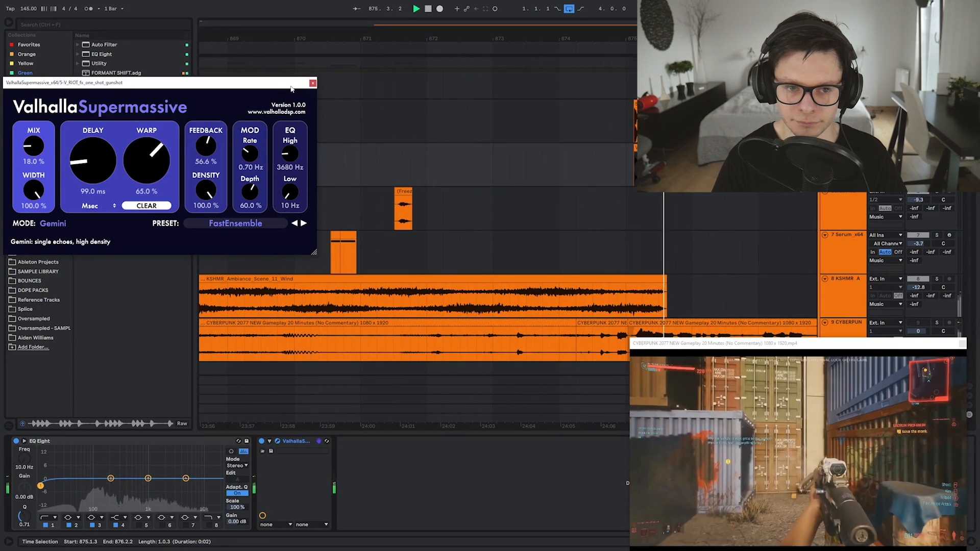
{"action": "left_click", "coordinate": [648, 198]}
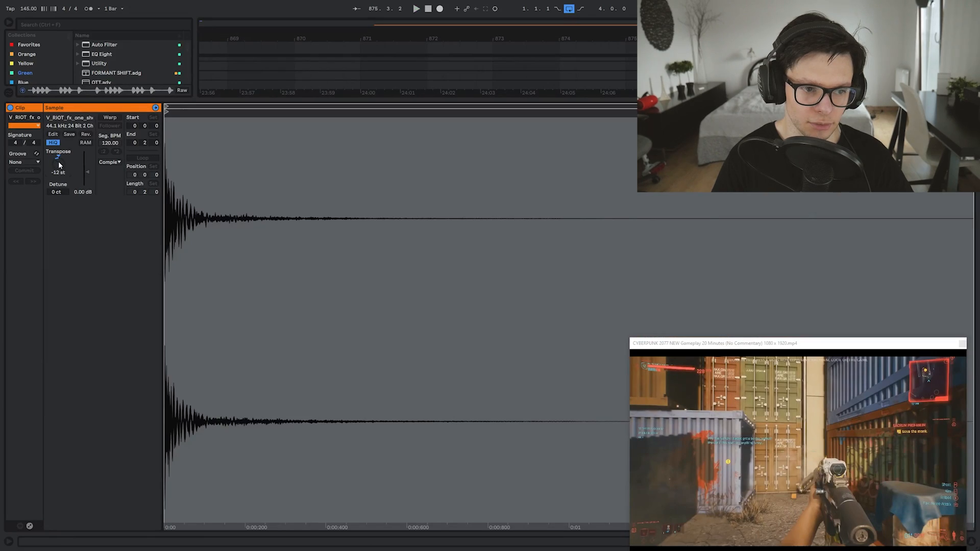
{"action": "key", "text": "space"}
{"action": "key", "text": "space"}
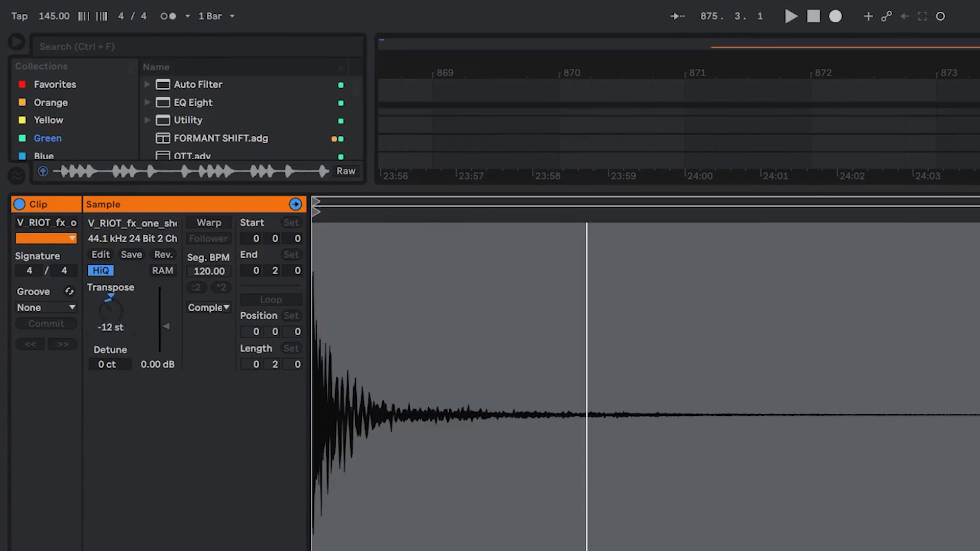
{"action": "key", "text": "space"}
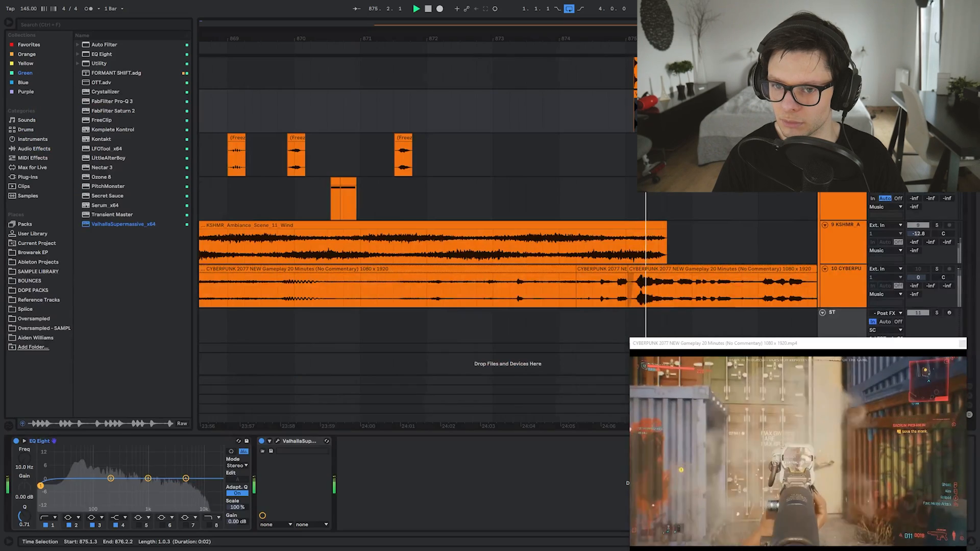
{"action": "key", "text": "space"}
{"action": "key", "text": "space"}
{"action": "key", "text": "space"}
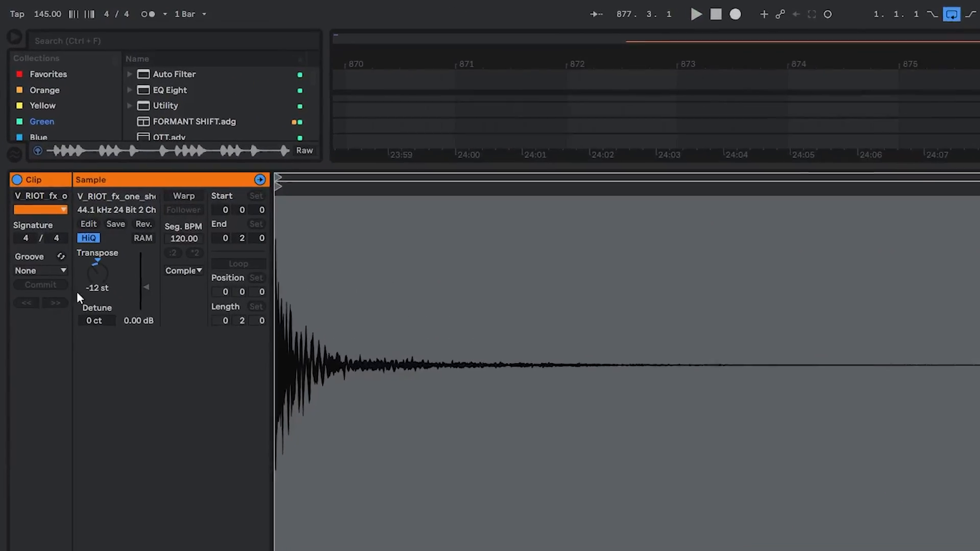
{"action": "left_click_drag", "start_coordinate": [61, 164], "coordinate": [62, 179]}
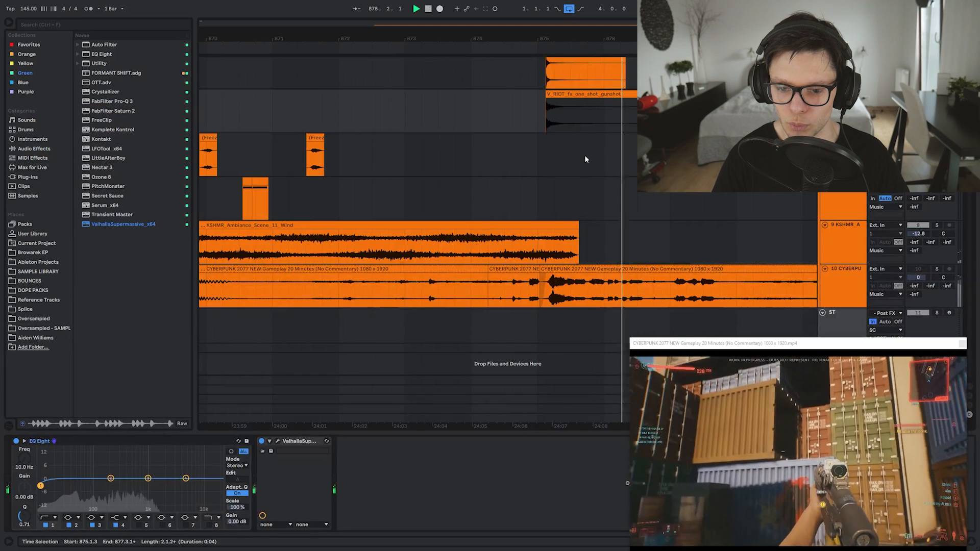
{"action": "scroll", "coordinate": [585, 160], "scroll_direction": "down", "scroll_amount": 5}
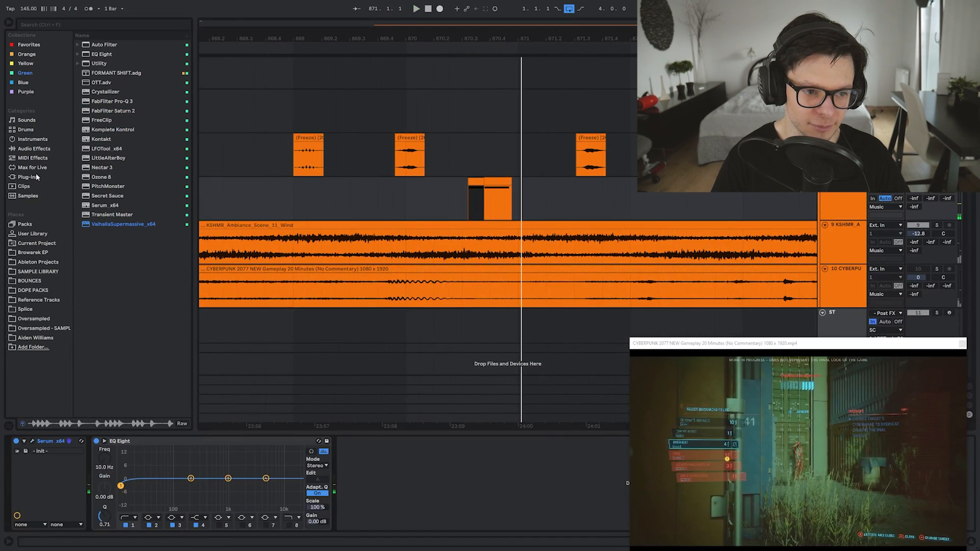
Add Valhalla Supermassive to the Serum track and choose a different reverb preset
{"action": "left_click", "coordinate": [37, 177]}
{"action": "left_click_drag", "start_coordinate": [123, 328], "coordinate": [477, 182]}
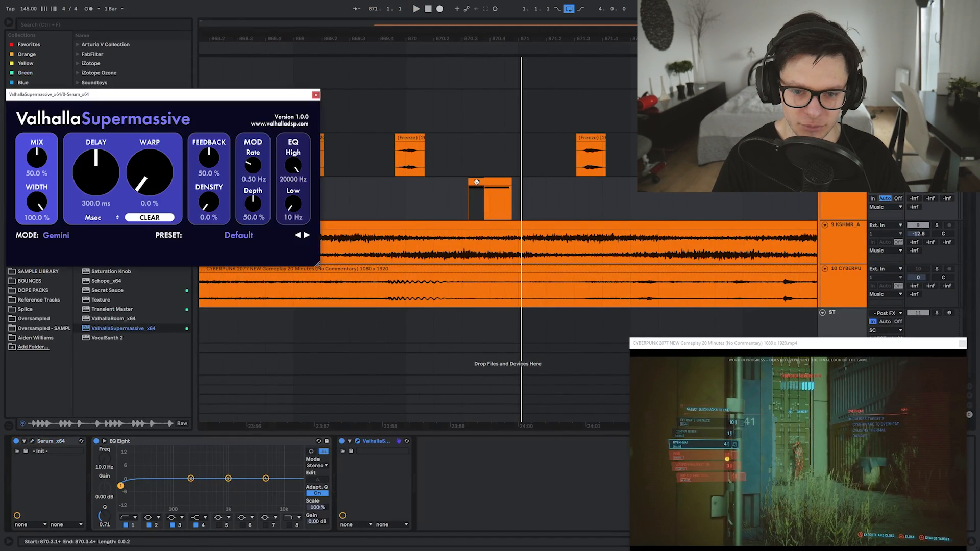
{"action": "left_click", "coordinate": [240, 241]}
{"action": "left_click", "coordinate": [227, 286]}
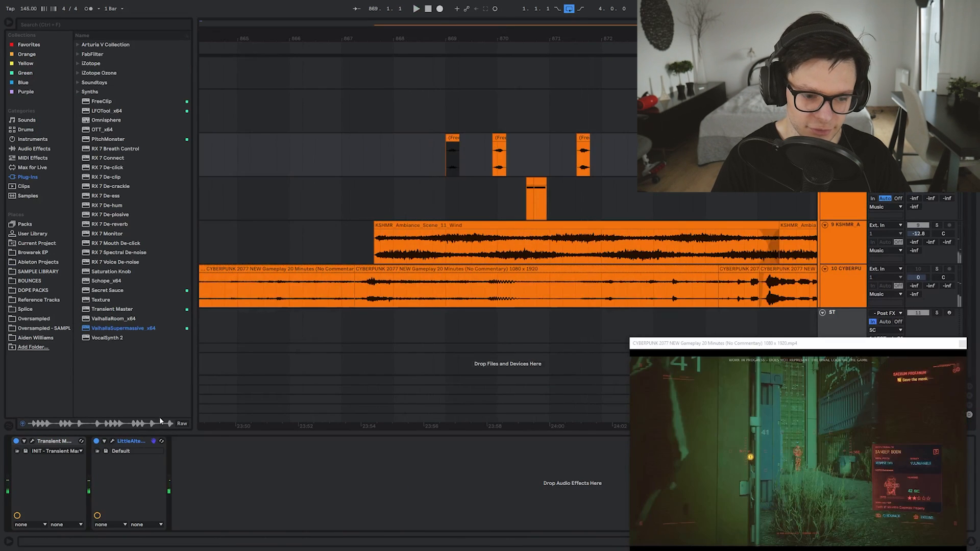
Raise the frozen clip on track 8 to 48 st, then search the browser for 'SCREAM'
{"action": "left_click", "coordinate": [516, 188]}
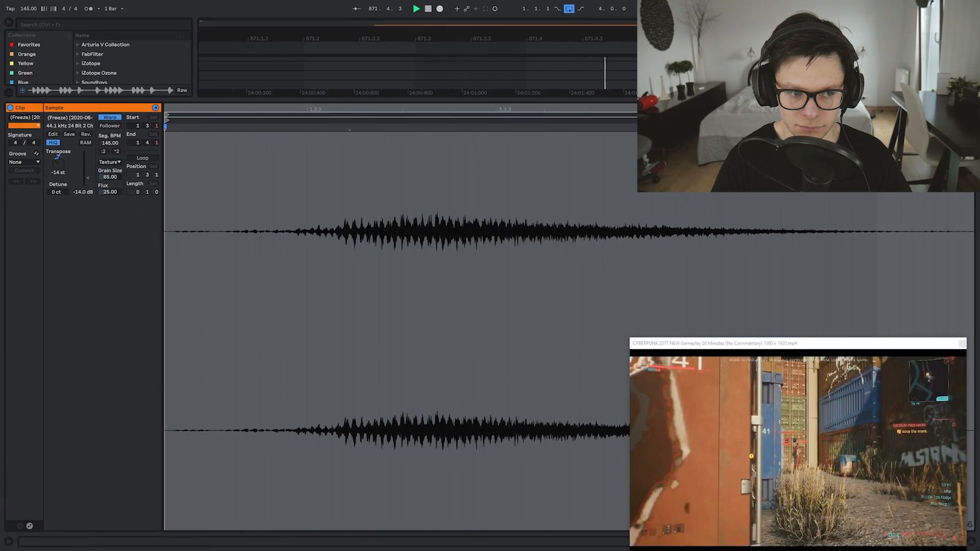
{"action": "key", "text": "space"}
{"action": "key", "text": "space"}
{"action": "left_click_drag", "start_coordinate": [58, 163], "coordinate": [58, 117]}
{"action": "key", "text": "space"}
{"action": "key", "text": "space"}
{"action": "key", "text": "space"}
{"action": "key", "text": "space"}
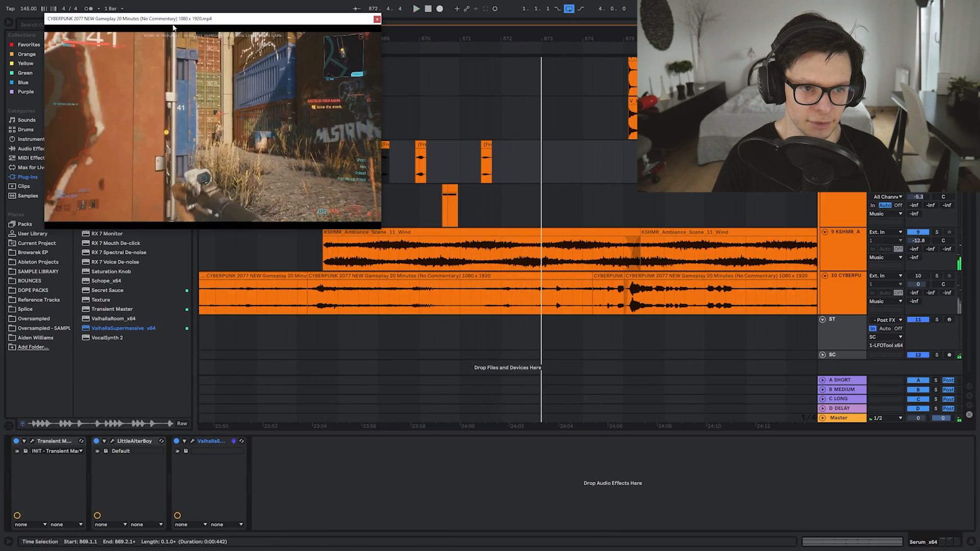
{"action": "left_click_drag", "start_coordinate": [118, 11], "coordinate": [276, 66]}
{"action": "type", "text": "SCREAM"}
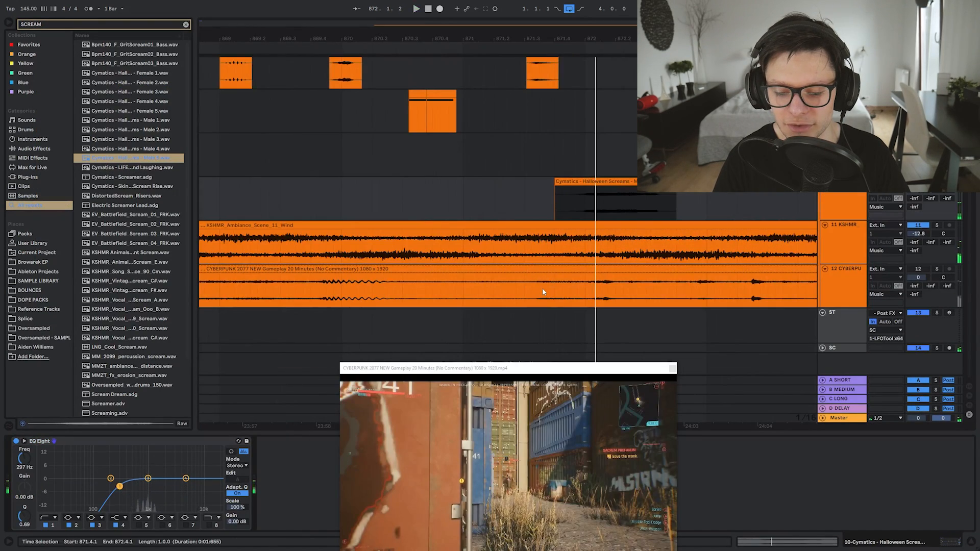
Shift the scream clip about 1.5 beats later and check its timing
{"action": "left_click_drag", "start_coordinate": [531, 368], "coordinate": [211, 19]}
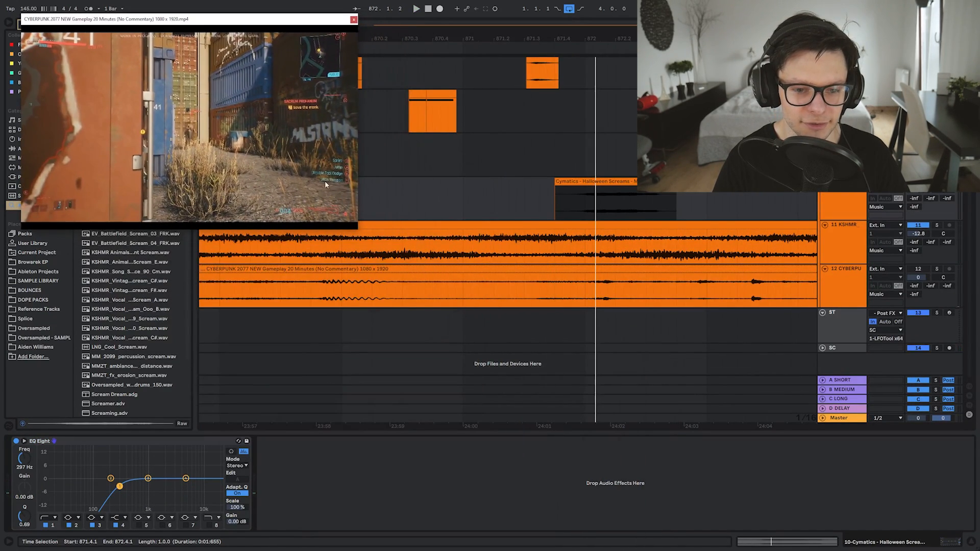
{"action": "left_click_drag", "start_coordinate": [603, 197], "coordinate": [614, 196]}
{"action": "key", "text": "space"}
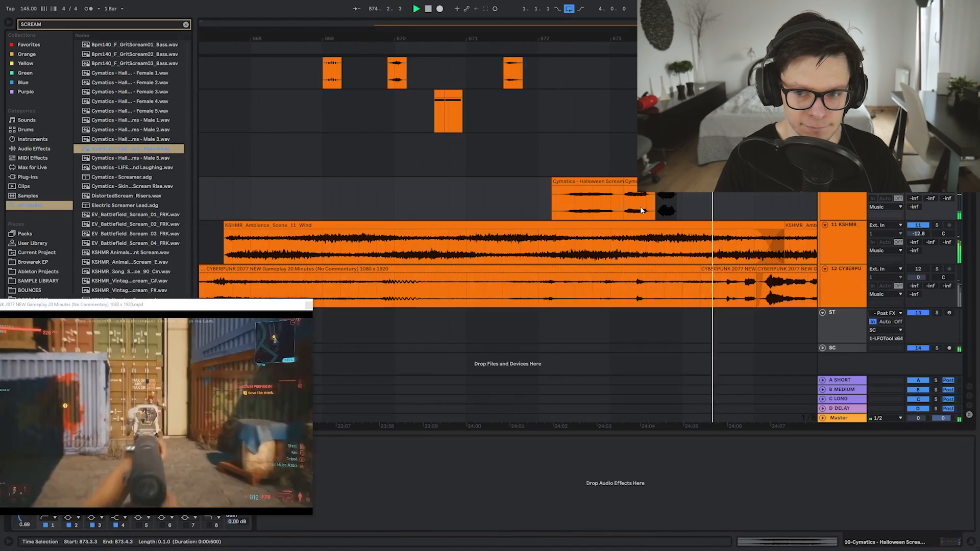
{"action": "key", "text": "space"}
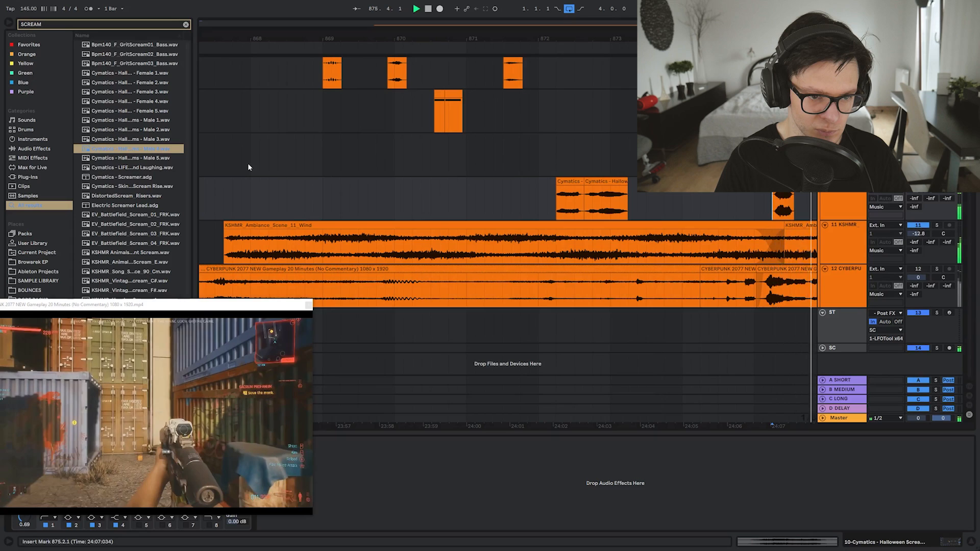
Place the Male 5 scream at 873.2.3 and audition from the Male 3 scream
{"action": "key", "text": "space"}
{"action": "left_click", "coordinate": [150, 160]}
{"action": "left_click_drag", "start_coordinate": [149, 160], "coordinate": [645, 194]}
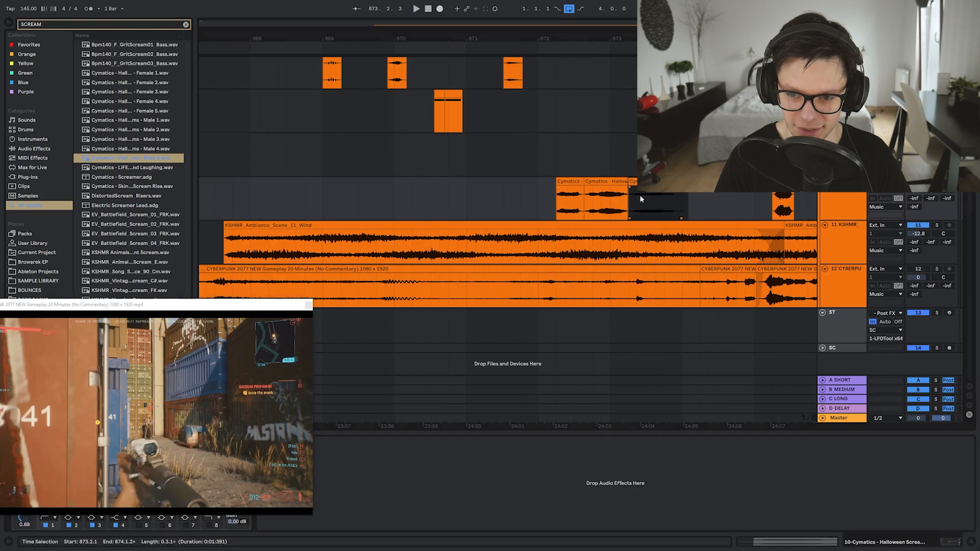
{"action": "scroll", "coordinate": [633, 196], "scroll_direction": "up", "scroll_amount": 5}
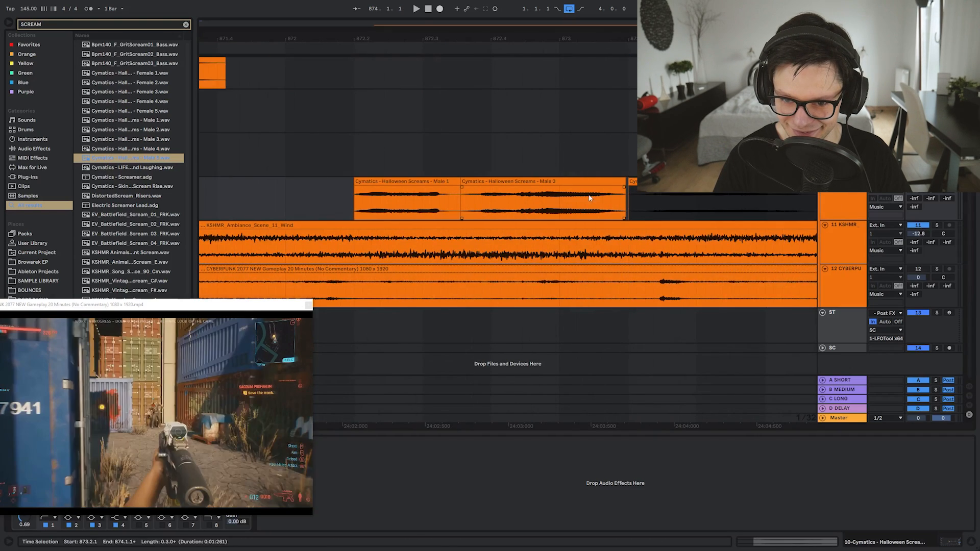
{"action": "left_click", "coordinate": [593, 201]}
{"action": "key", "text": "space"}
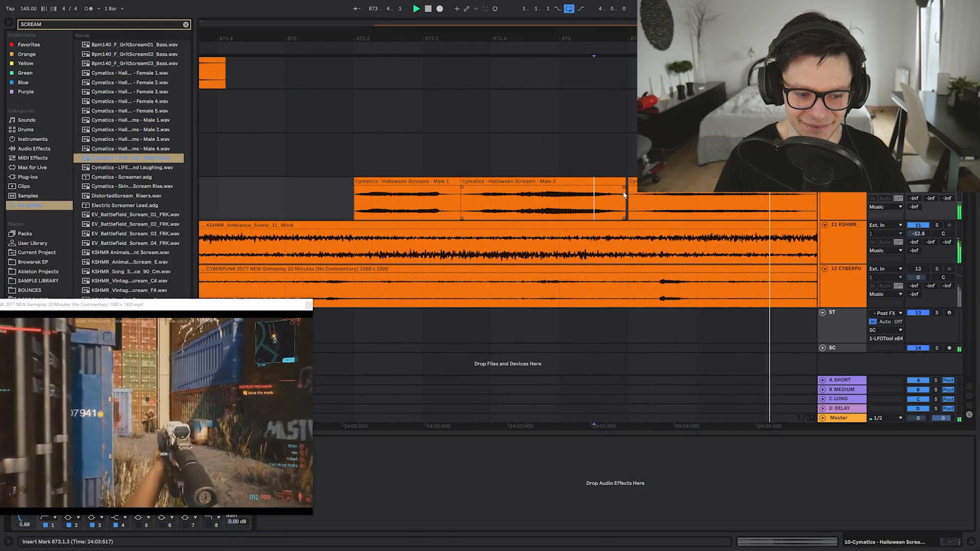
{"action": "key", "text": "space"}
Move a scream onto a second track, delete the duplicate, shift another earlier, and add footsteps
{"action": "scroll", "coordinate": [555, 195], "scroll_direction": "down", "scroll_amount": 10}
{"action": "scroll", "coordinate": [585, 194], "scroll_direction": "up", "scroll_amount": 5}
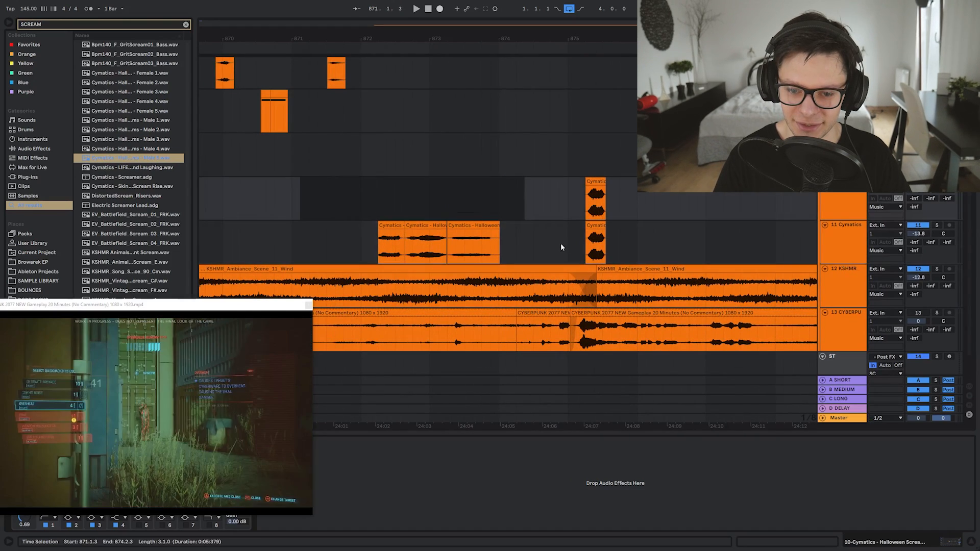
{"action": "left_click_drag", "start_coordinate": [564, 243], "coordinate": [622, 243]}
{"action": "key", "text": "Delete"}
{"action": "left_click_drag", "start_coordinate": [592, 181], "coordinate": [559, 182]}
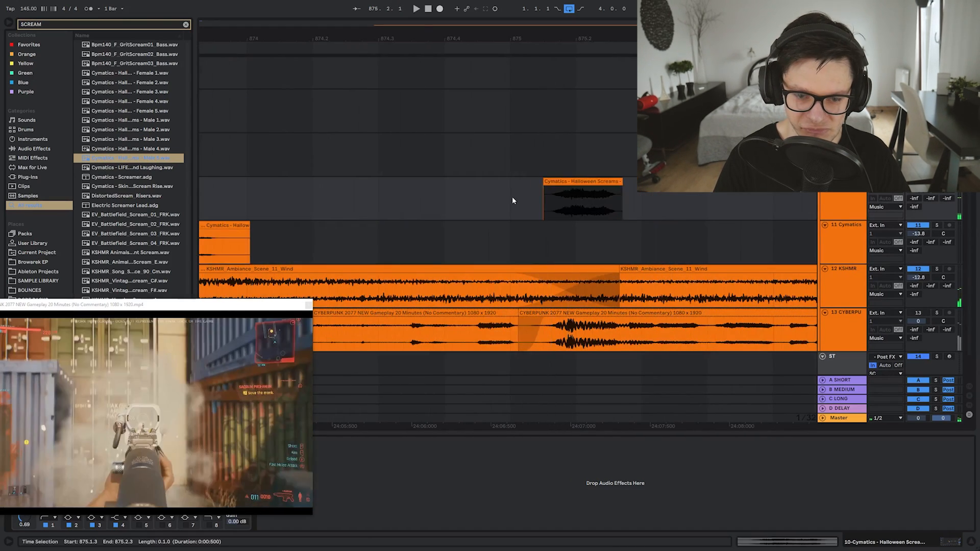
{"action": "left_click", "coordinate": [512, 198]}
{"action": "key", "text": "space"}
{"action": "scroll", "coordinate": [525, 197], "scroll_direction": "down", "scroll_amount": 5}
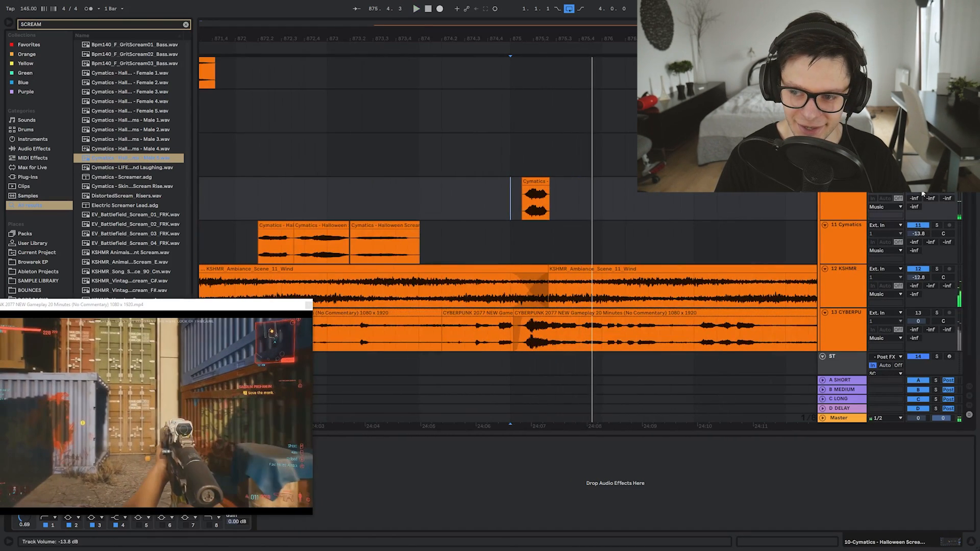
{"action": "left_click_drag", "start_coordinate": [131, 91], "coordinate": [587, 315]}
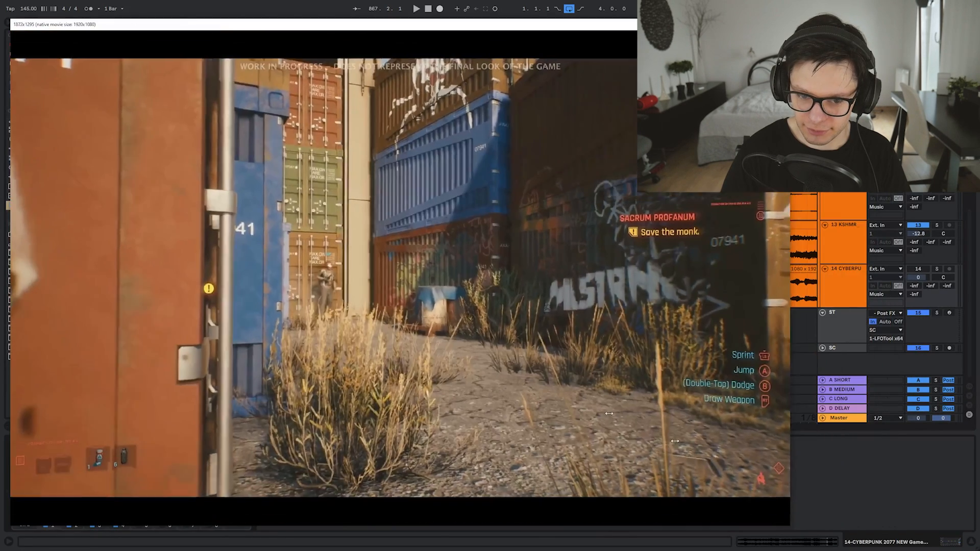
Delete the Walking in Forest 4 footsteps clip
{"action": "key", "text": "space"}
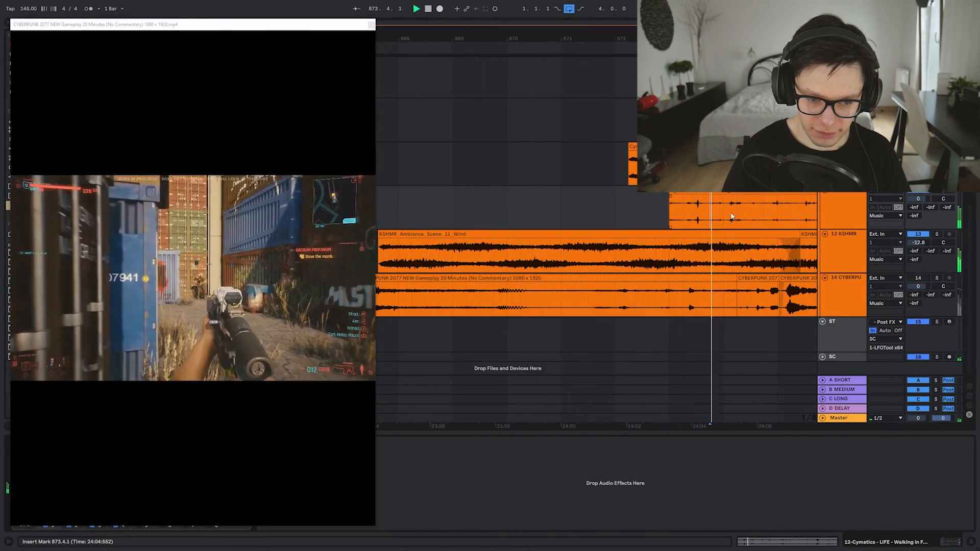
{"action": "left_click_drag", "start_coordinate": [730, 214], "coordinate": [603, 217]}
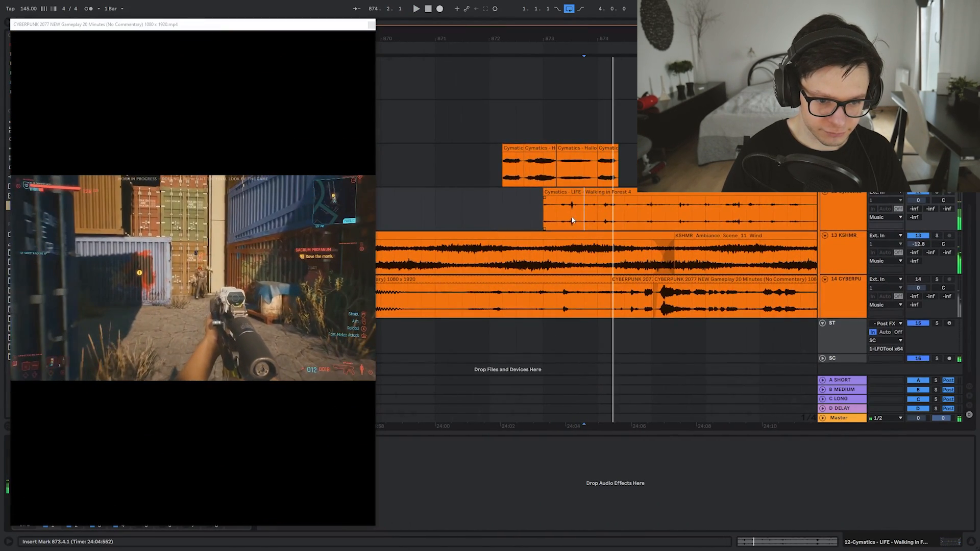
{"action": "key", "text": "space"}
{"action": "left_click", "coordinate": [563, 193]}
{"action": "key", "text": "Delete"}
Trim the tail of the Walking on Wooden Stairs 1 clip on track 12 and audition it
{"action": "left_click_drag", "start_coordinate": [335, 24], "coordinate": [327, 364]}
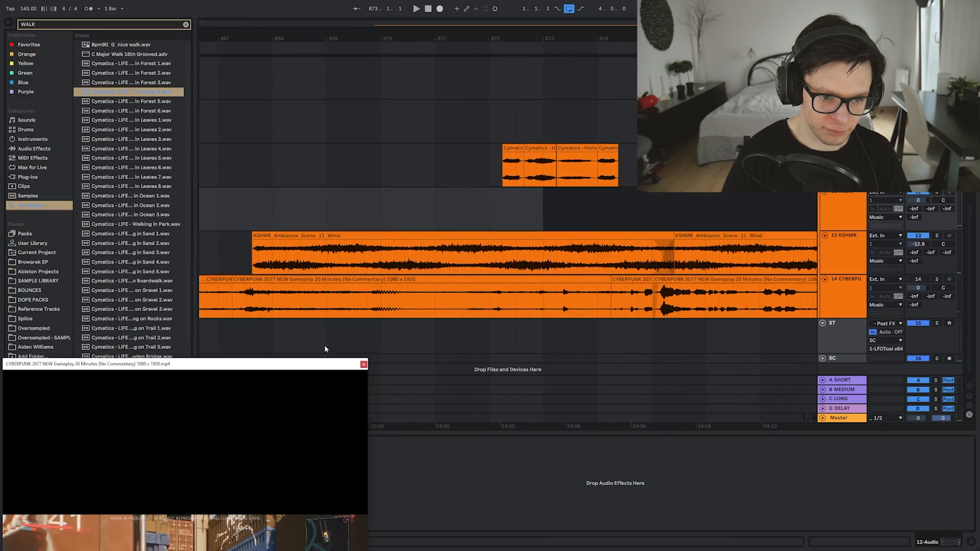
{"action": "scroll", "coordinate": [126, 266], "scroll_direction": "down", "scroll_amount": 1}
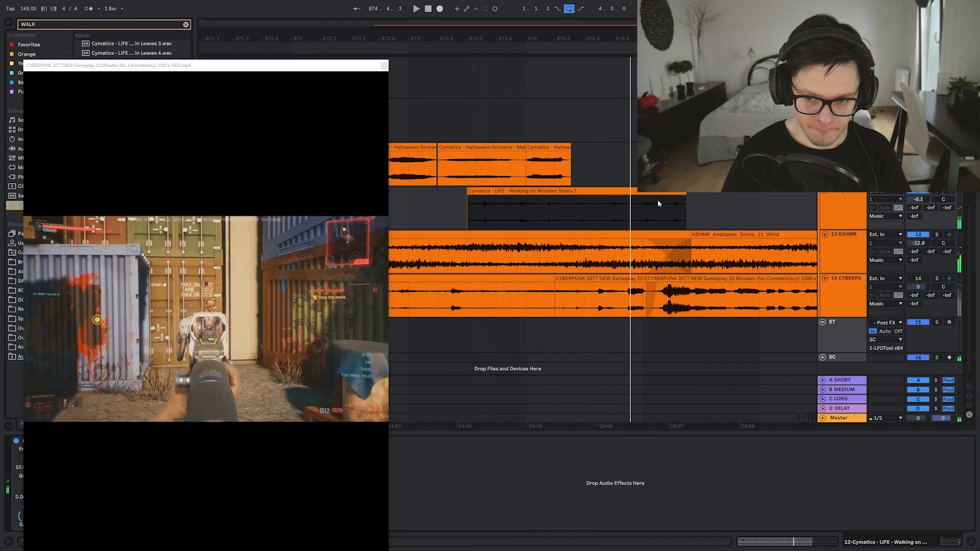
{"action": "left_click", "coordinate": [622, 213]}
{"action": "key", "text": "space"}
{"action": "left_click_drag", "start_coordinate": [607, 210], "coordinate": [701, 212]}
{"action": "key", "text": "Delete"}
{"action": "left_click", "coordinate": [459, 213]}
{"action": "key", "text": "space"}
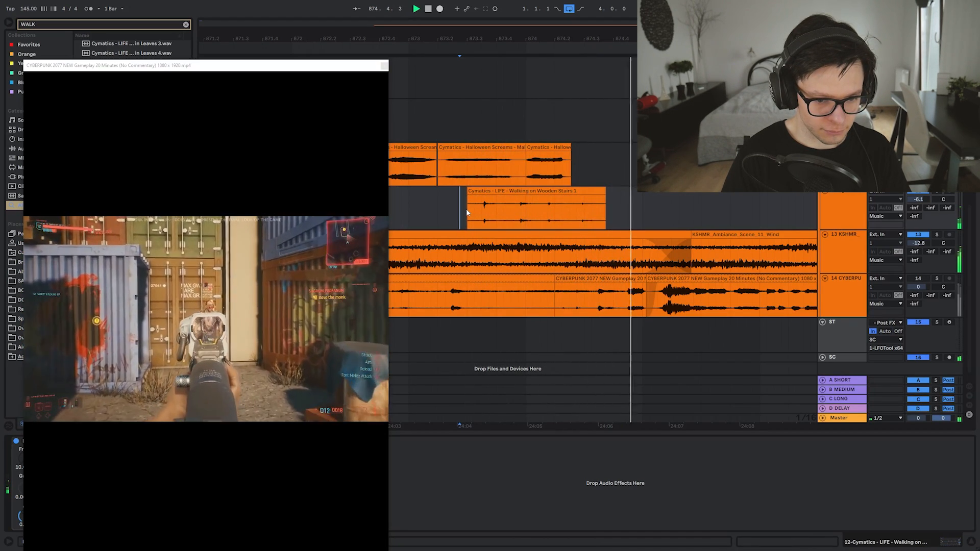
{"action": "scroll", "coordinate": [466, 212], "scroll_direction": "down", "scroll_amount": 5}
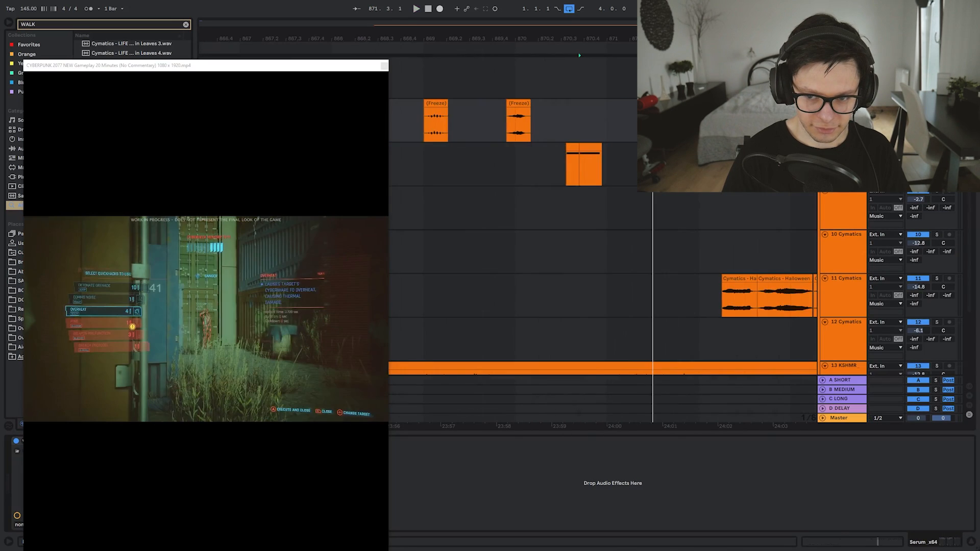
Lower the Serum clip's long note by one octave
{"action": "key", "text": "space"}
{"action": "left_click", "coordinate": [579, 168]}
{"action": "double_click", "coordinate": [578, 167]}
{"action": "key", "text": "shift+Down"}
{"action": "key", "text": "shift+Down"}
{"action": "key", "text": "shift+Down"}
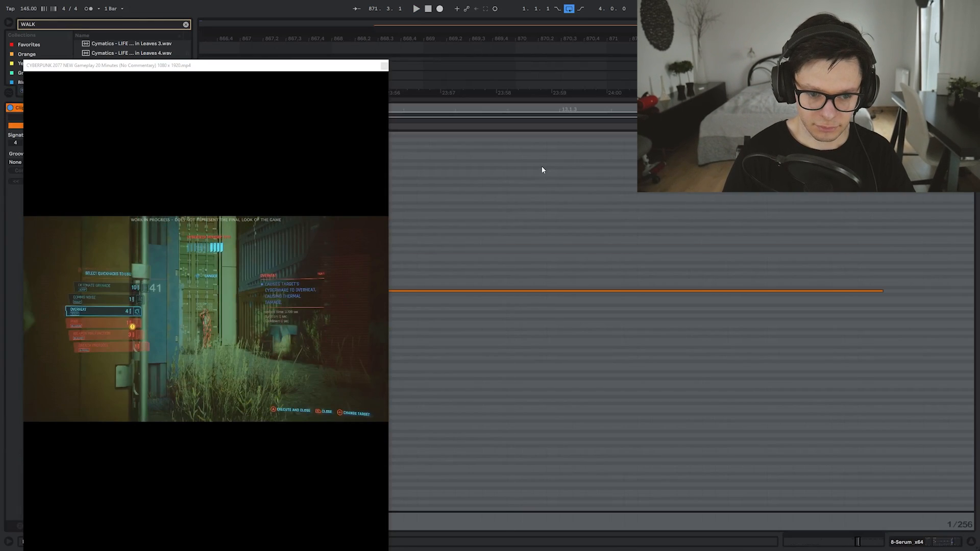
{"action": "key", "text": "shift+Up"}
{"action": "key", "text": "shift+Up"}
{"action": "key", "text": "shift+Up"}
{"action": "key", "text": "shift+Up"}
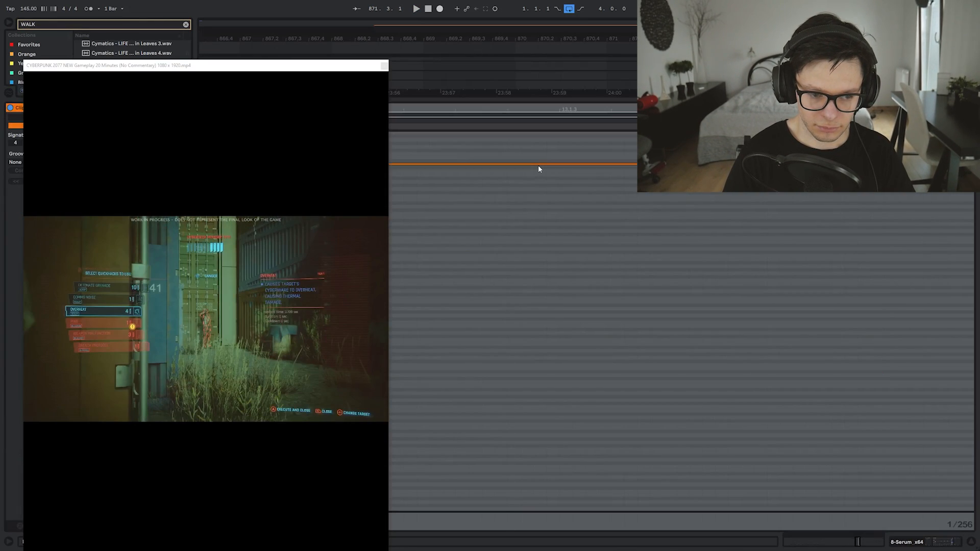
{"action": "key", "text": "space"}
{"action": "key", "text": "space"}
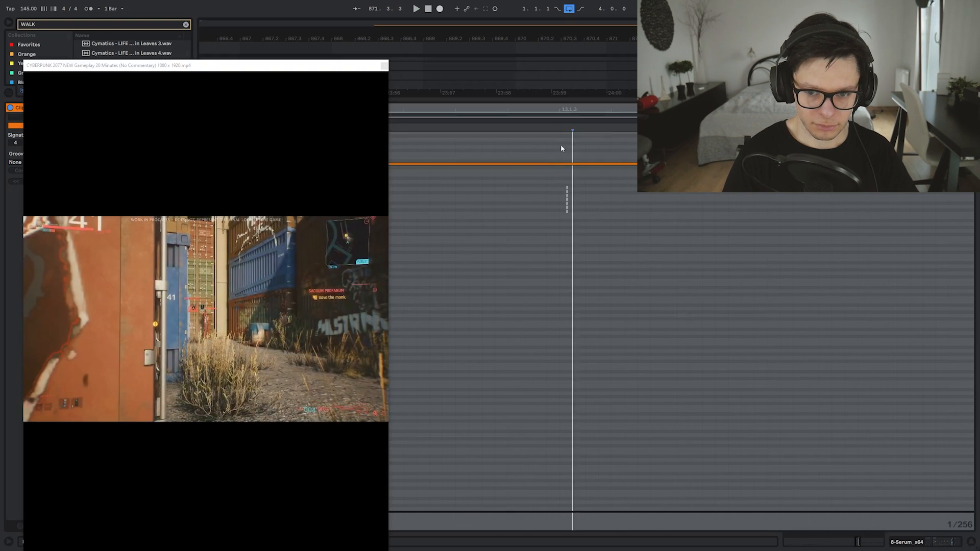
{"action": "key", "text": "shift+Down"}
{"action": "key", "text": "shift+Tab"}
Set the playback start on the gameplay track at 867.2.1
{"action": "scroll", "coordinate": [562, 140], "scroll_direction": "down", "scroll_amount": 6}
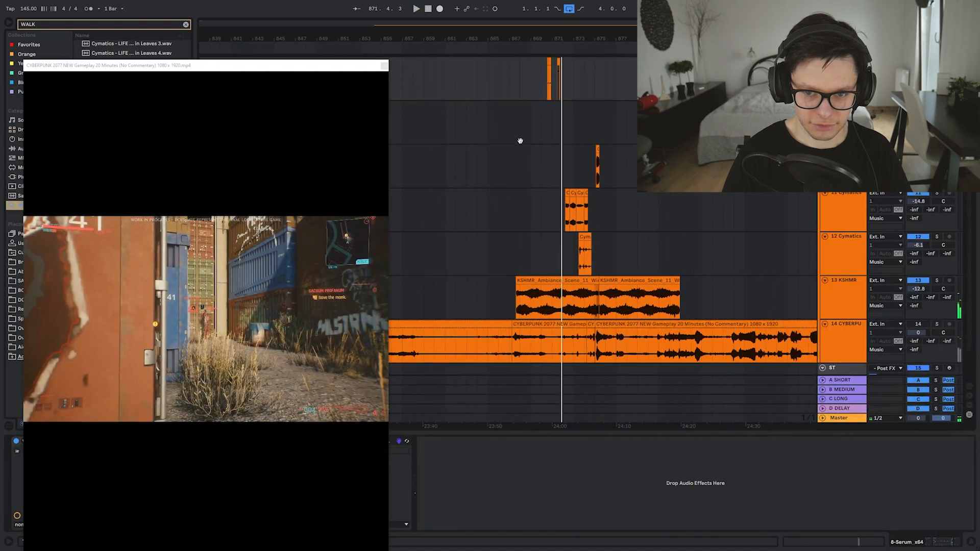
{"action": "left_click_drag", "start_coordinate": [519, 139], "coordinate": [614, 215]}
{"action": "key", "text": "space"}
{"action": "left_click", "coordinate": [602, 165]}
{"action": "mouse_move", "coordinate": [659, 272]}
{"action": "left_mouse_down"}
{"action": "mouse_move", "coordinate": [690, 437]}
{"action": "mouse_move", "coordinate": [655, 200]}
{"action": "left_mouse_up"}
{"action": "scroll", "coordinate": [655, 200], "scroll_direction": "up", "scroll_amount": 3}
{"action": "left_click", "coordinate": [545, 312]}
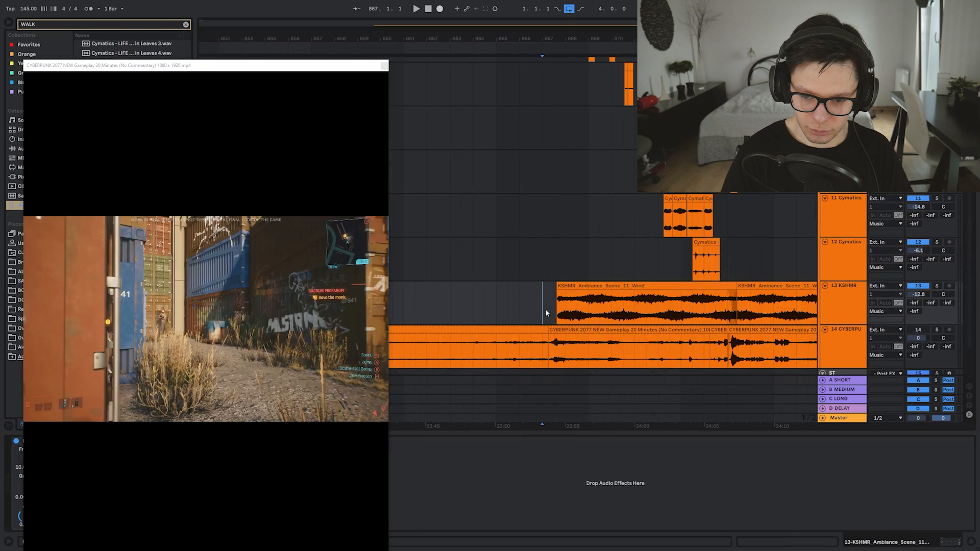
{"action": "left_click", "coordinate": [549, 345]}
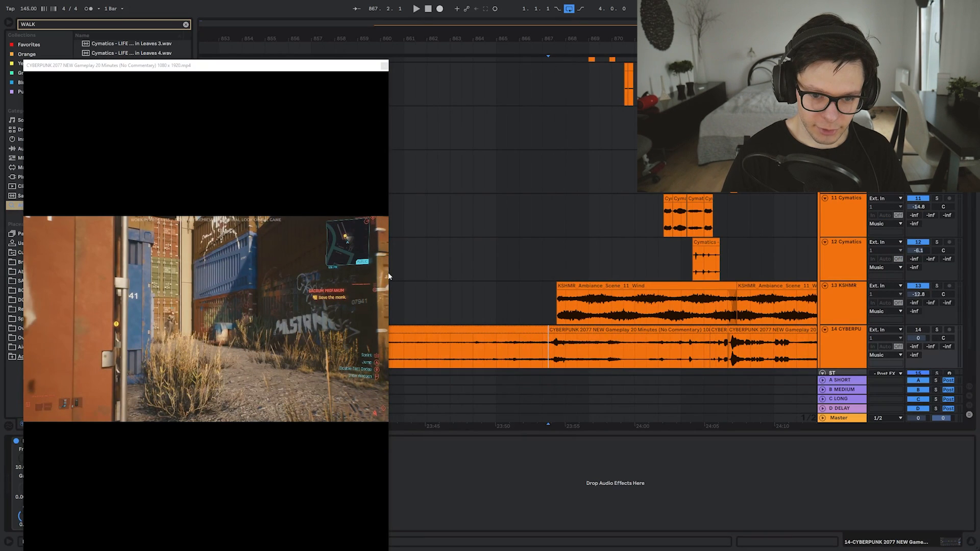
Enlarge the gameplay video preview, move it up, and play the arrangement with it
{"action": "left_click_drag", "start_coordinate": [390, 279], "coordinate": [889, 286]}
{"action": "left_click_drag", "start_coordinate": [531, 69], "coordinate": [557, 32]}
{"action": "key", "text": "space"}
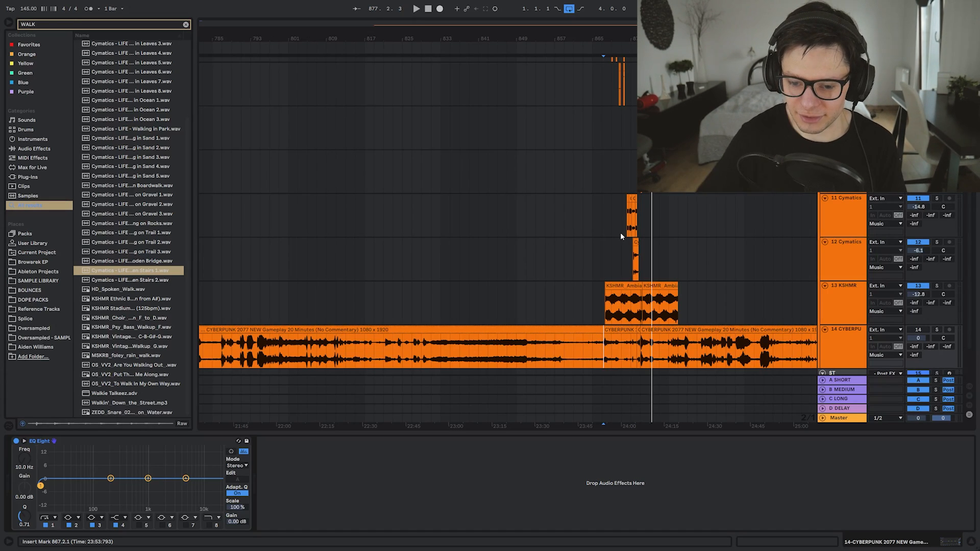
{"action": "left_click", "coordinate": [606, 266]}
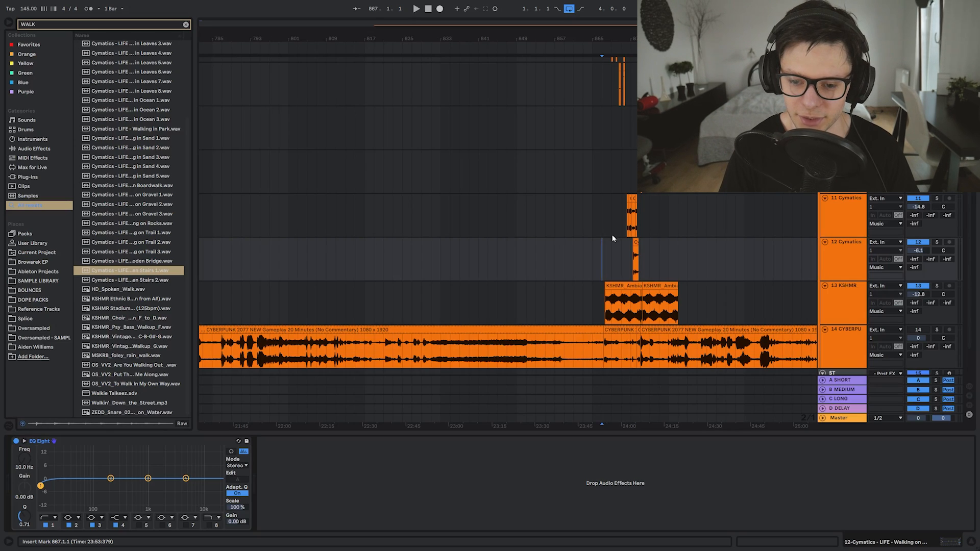
{"action": "scroll", "coordinate": [623, 269], "scroll_direction": "up", "scroll_amount": 3}
{"action": "mouse_move", "coordinate": [593, 252]}
{"action": "left_mouse_down"}
{"action": "mouse_move", "coordinate": [415, 370]}
{"action": "mouse_move", "coordinate": [457, 360]}
{"action": "left_mouse_up"}
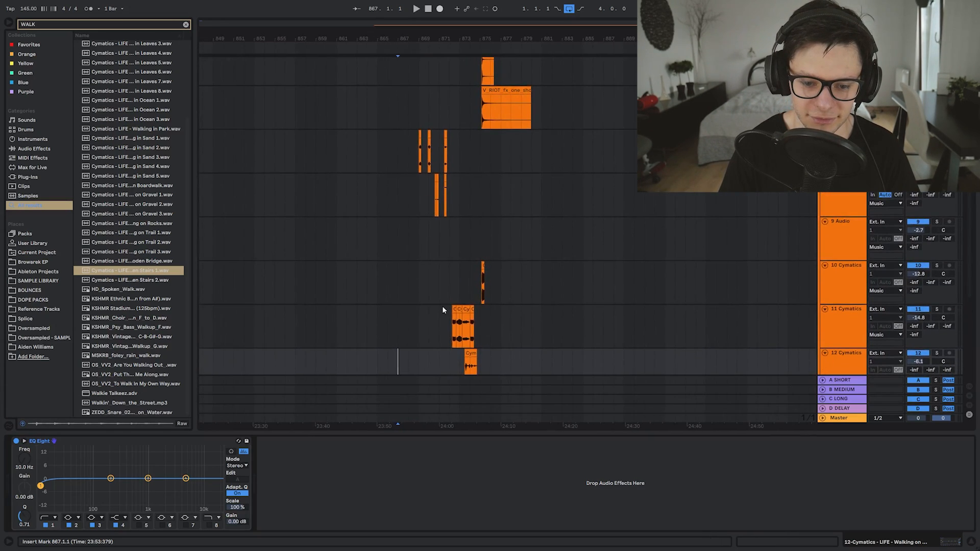
{"action": "left_click", "coordinate": [420, 288]}
{"action": "scroll", "coordinate": [419, 291], "scroll_direction": "down", "scroll_amount": 4}
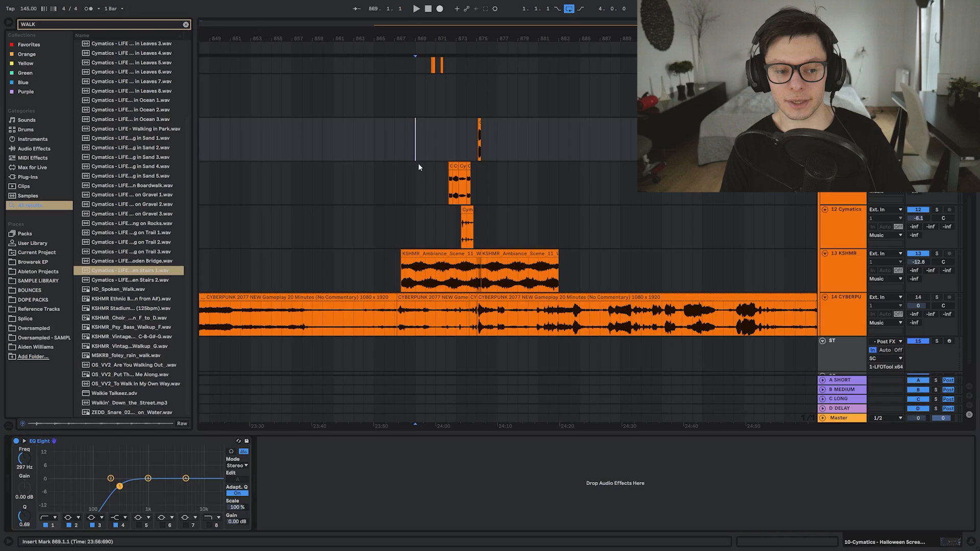